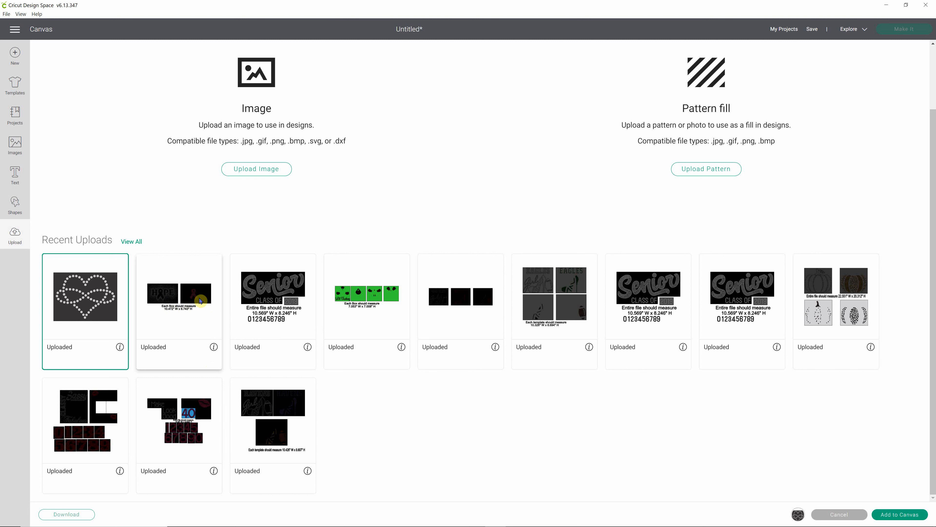
Step: Add the uploaded HOPE ribbon template without the heart to the canvas and move it to about X 12.6, Y 12.4
click(186, 294)
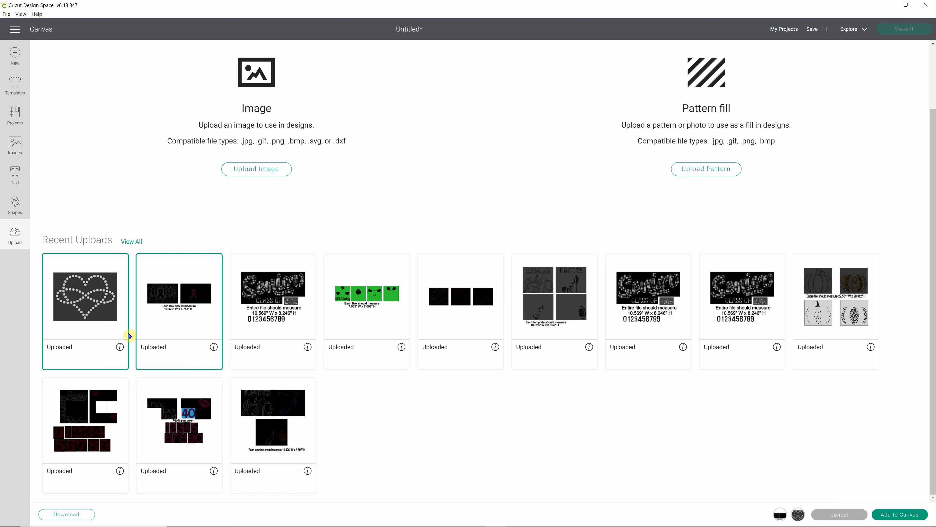
click(118, 331)
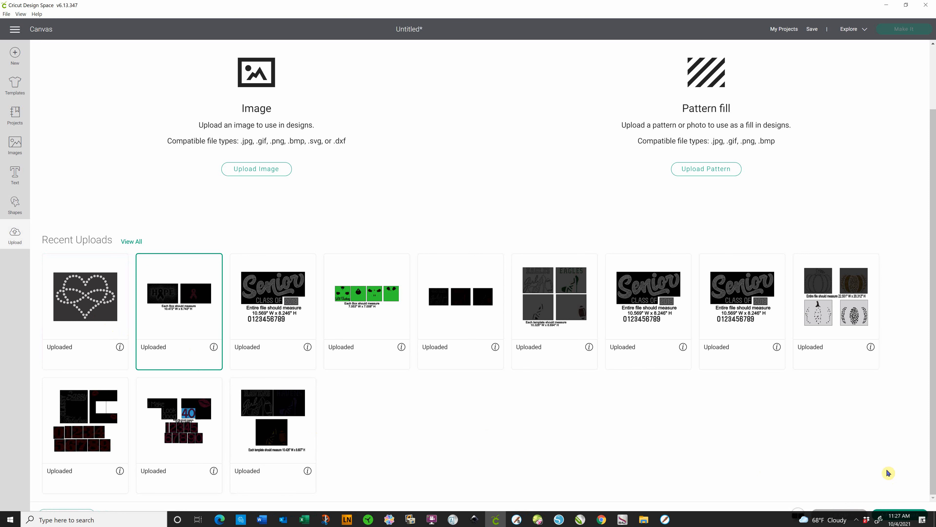
click(900, 515)
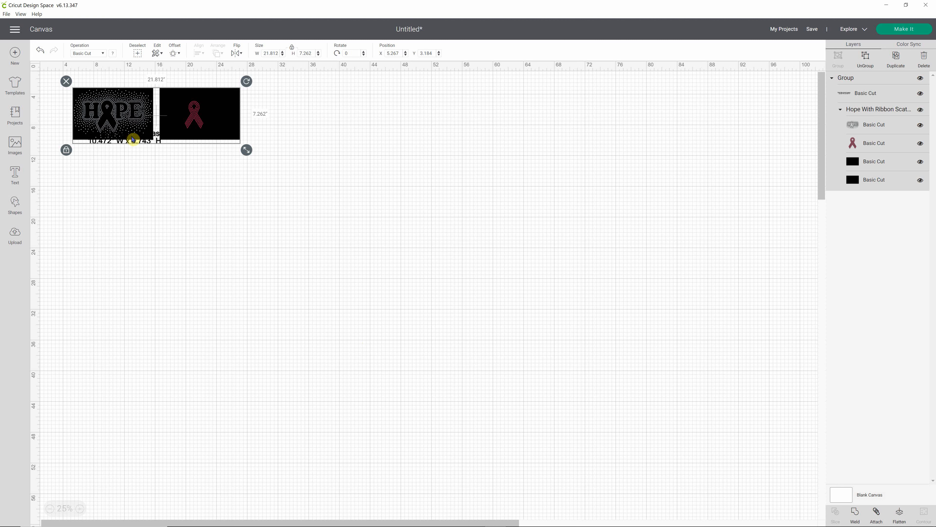
drag(136, 136, 190, 206)
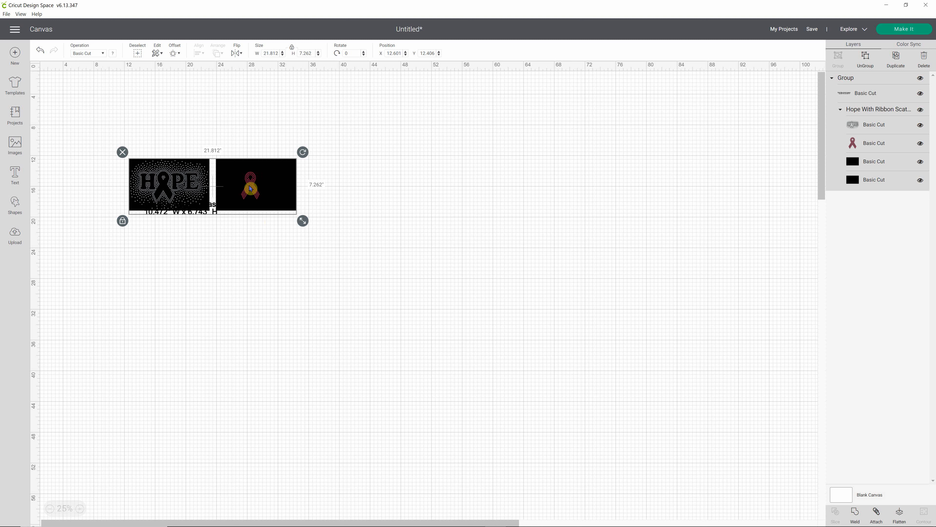
Step: Ungroup the HOPE template and move the box-size note into the empty space below the two black boxes
click(866, 61)
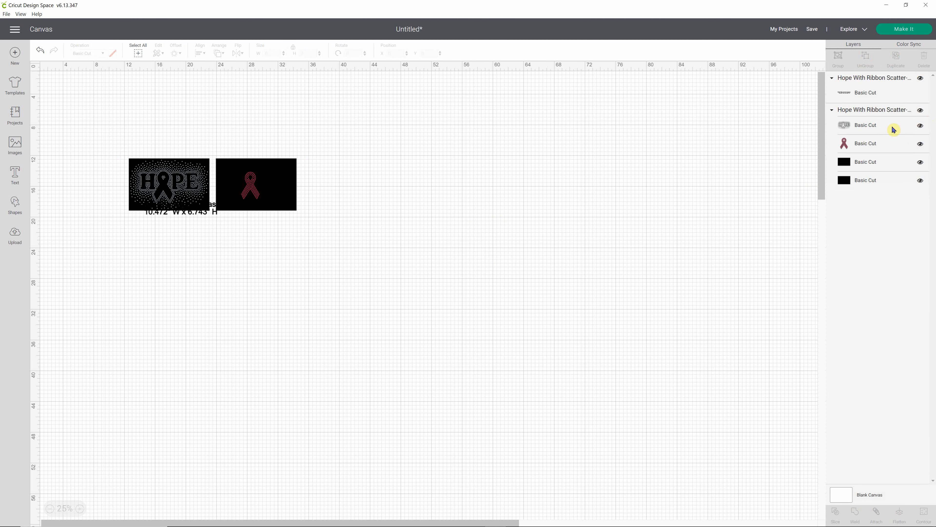
click(846, 97)
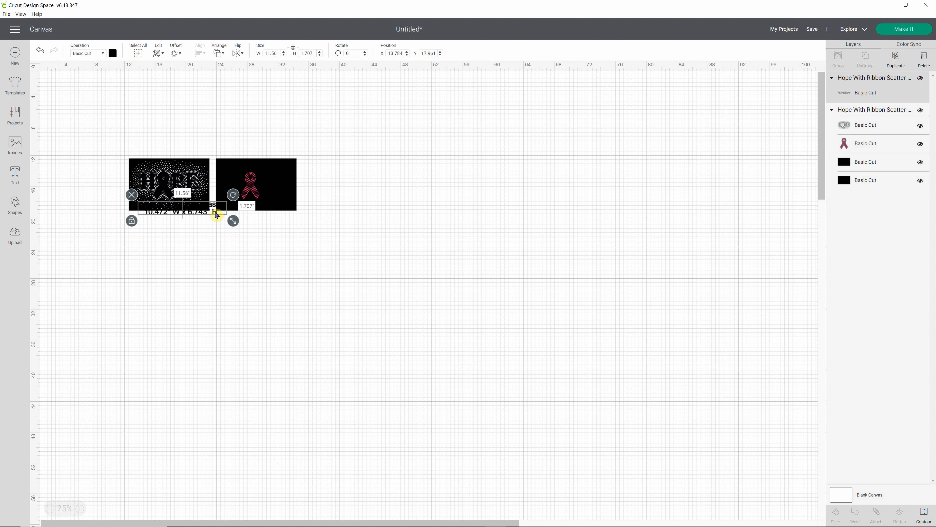
drag(216, 215, 243, 238)
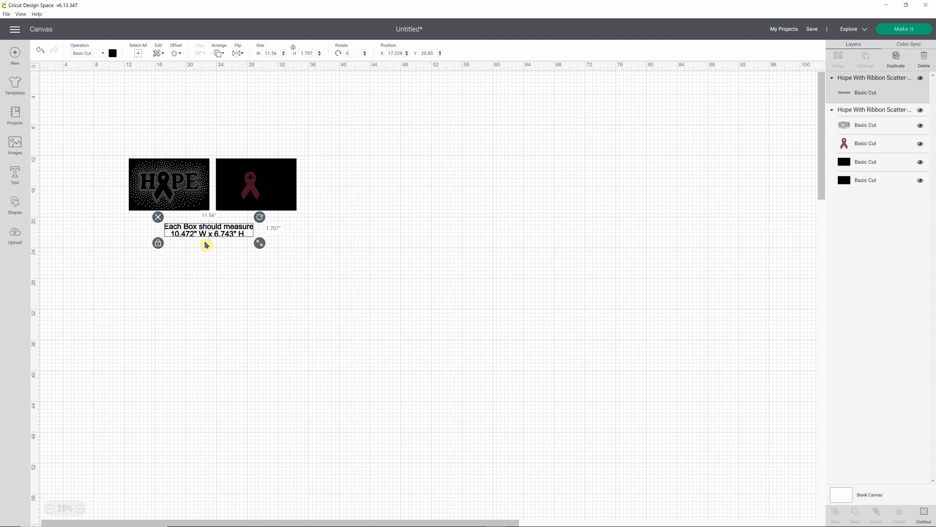
click(449, 235)
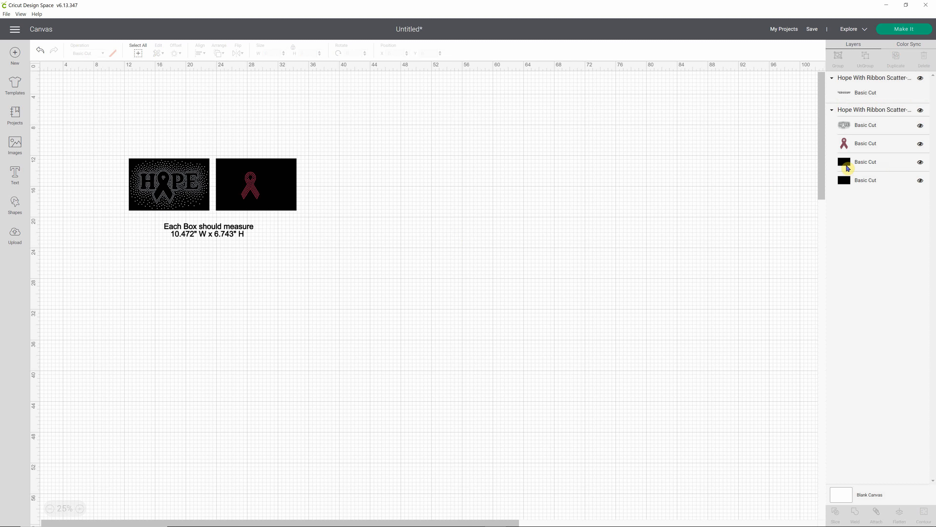
Step: Check the size of the black box behind HOPE, and delete the whole template from the canvas
click(848, 168)
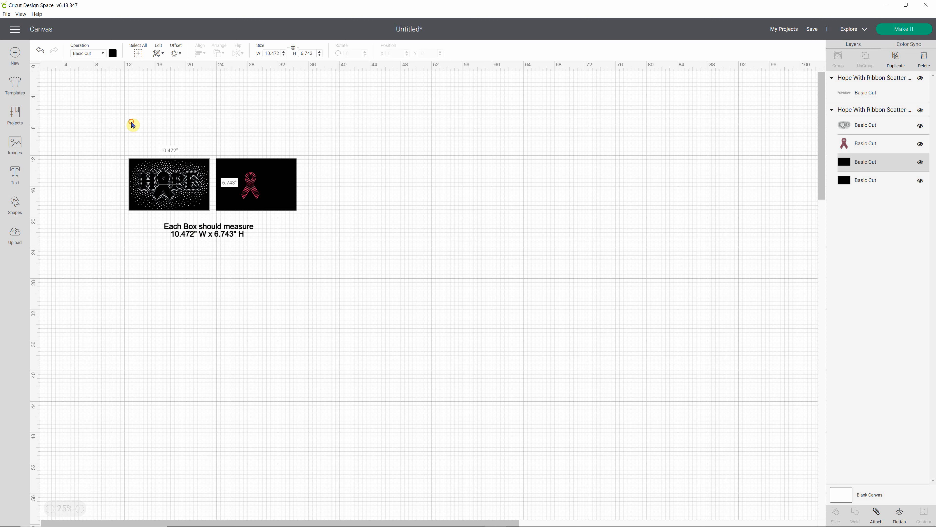
drag(104, 122, 315, 244)
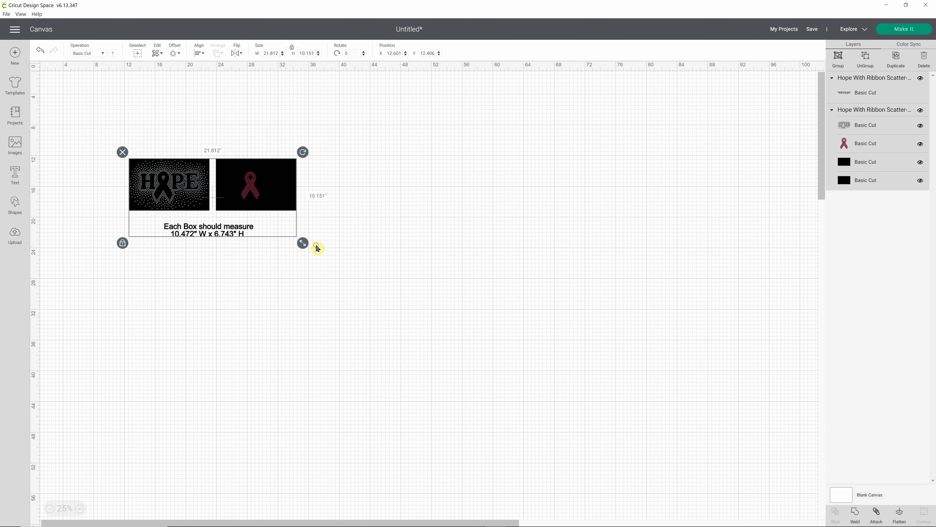
key(Delete)
Step: Add the first uploaded Senior Class Of template to the canvas and move it to about X 6.07, Y 4.58
click(16, 239)
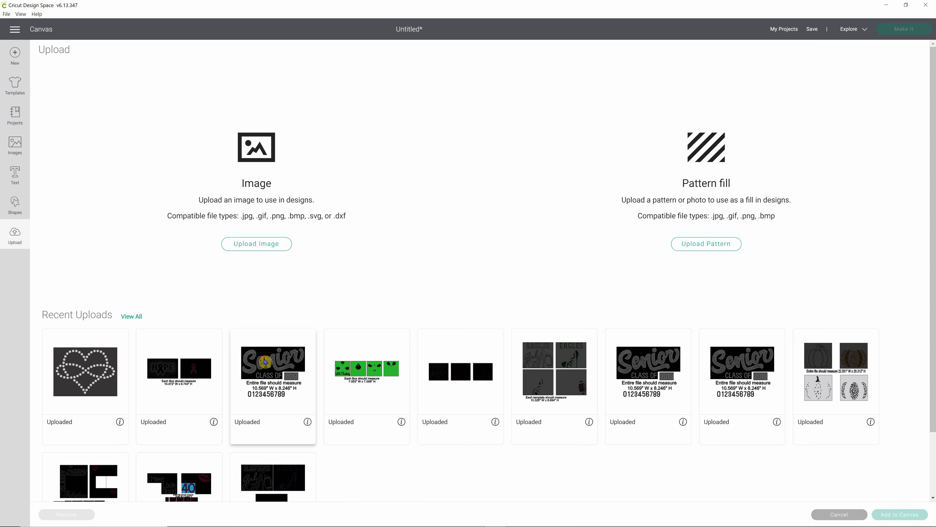
click(306, 411)
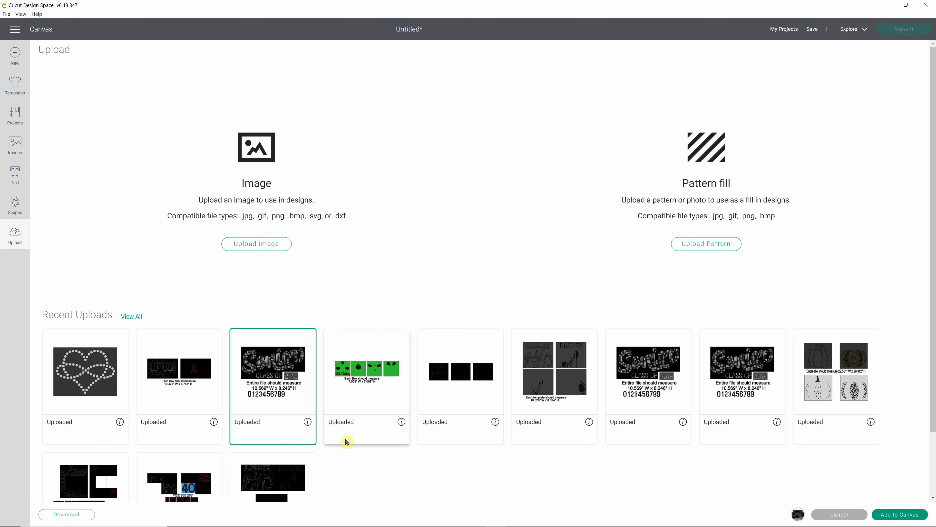
click(894, 514)
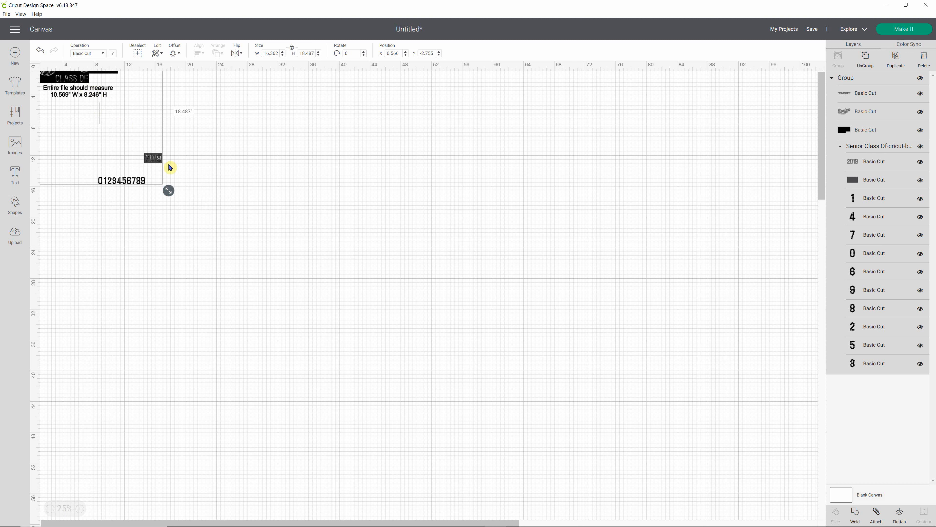
drag(76, 79, 115, 137)
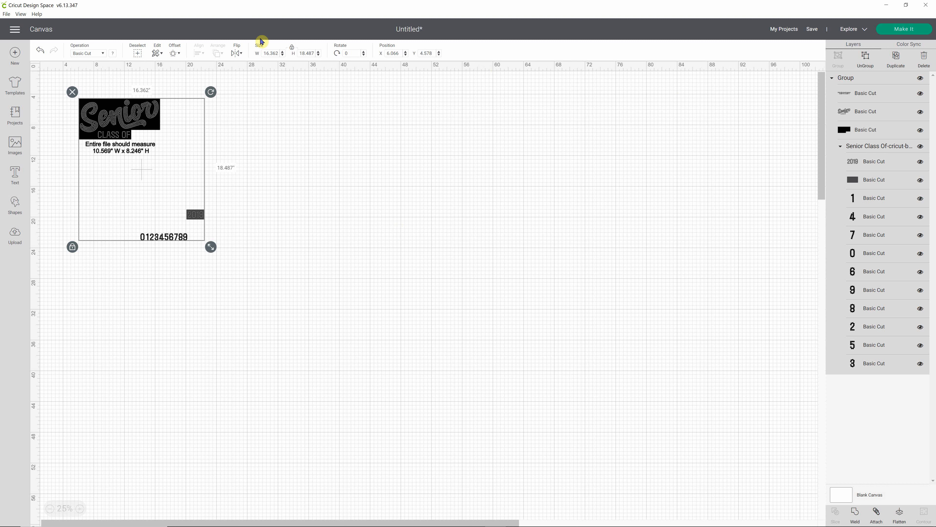
Step: Ungroup the Senior template and delete the Senior Class Of artwork together with its black backing and size note
click(865, 59)
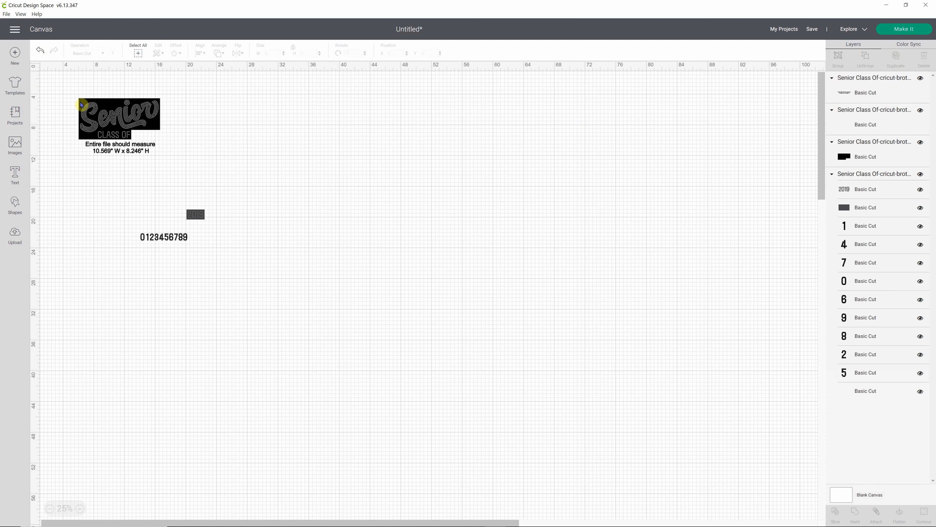
drag(64, 84, 202, 164)
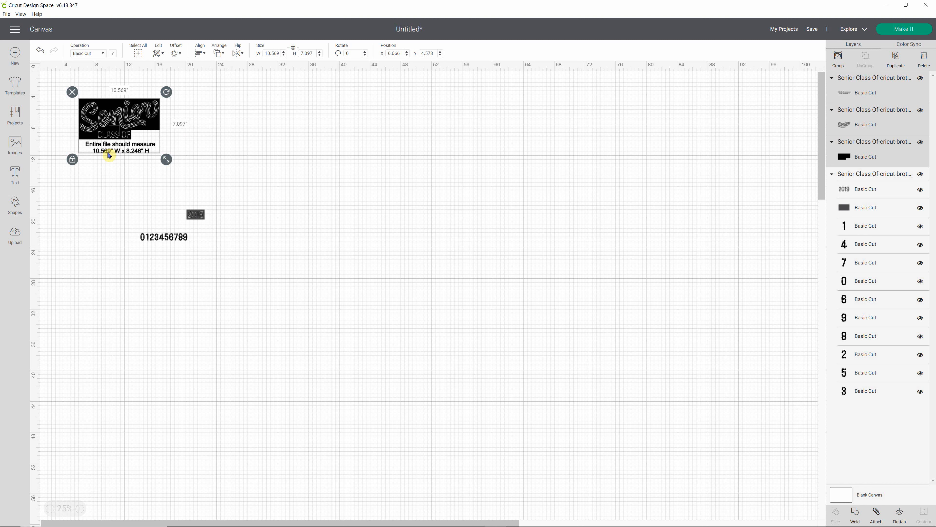
click(293, 151)
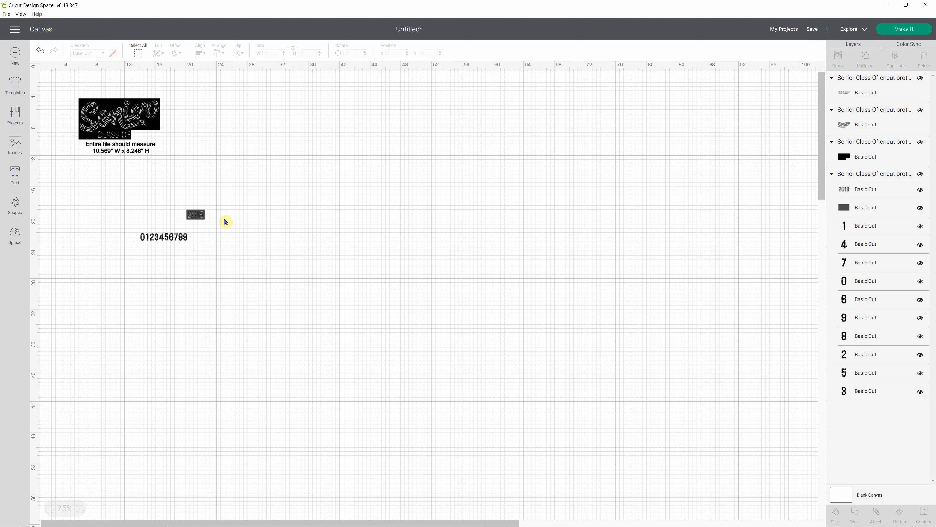
drag(53, 75, 198, 160)
key(Delete)
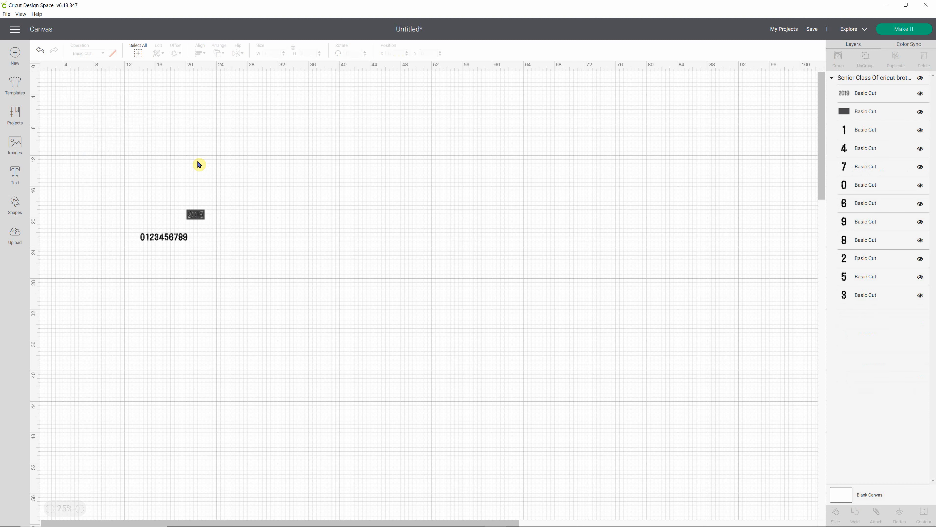
Step: Ungroup the remaining 2019 box and digits, and move them all to about X 0.88, Y 1.19
click(197, 225)
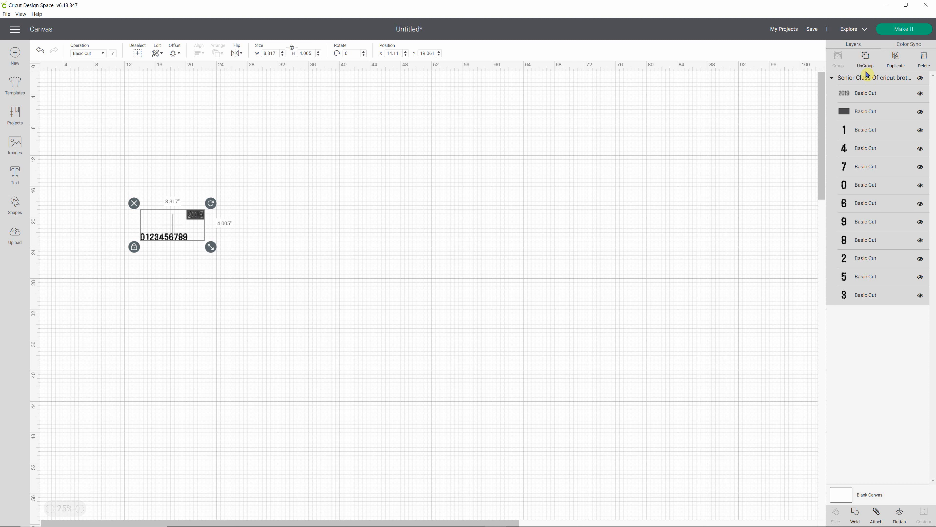
click(866, 59)
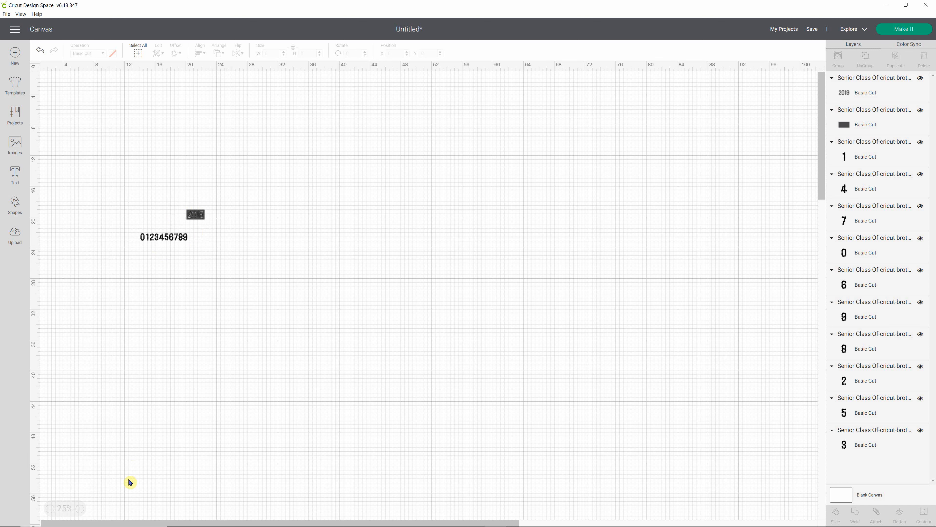
click(81, 508)
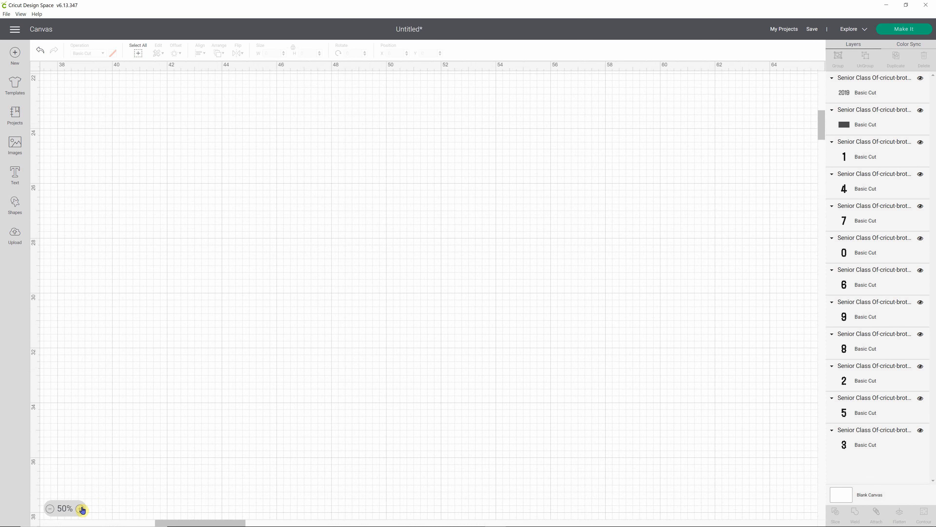
click(50, 508)
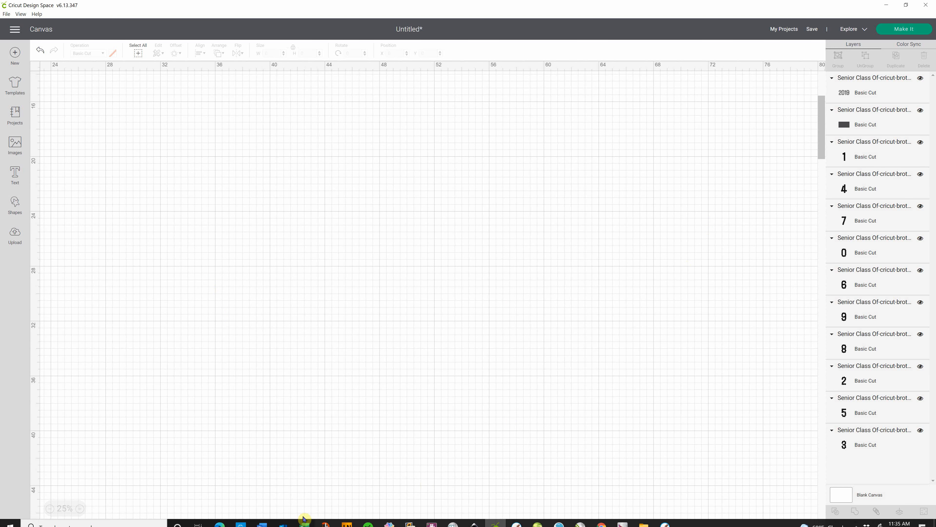
drag(272, 522, 191, 486)
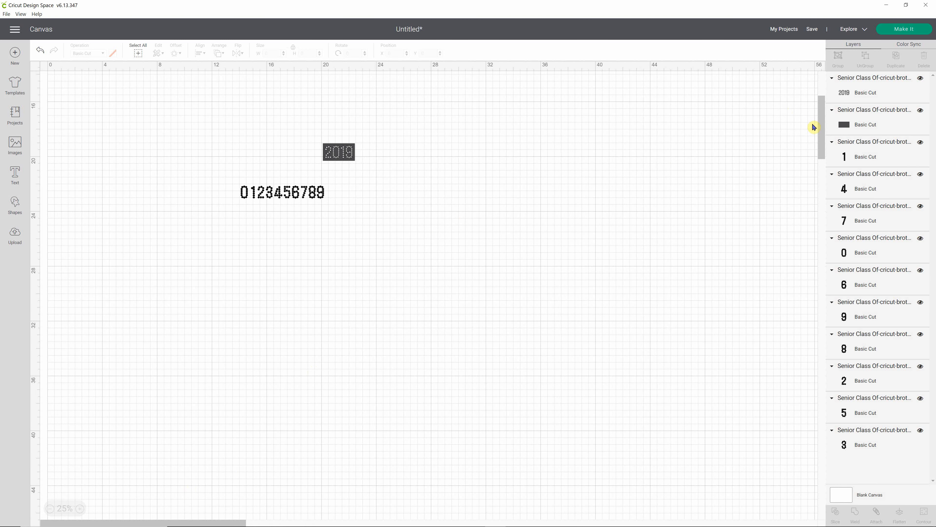
drag(823, 126, 821, 102)
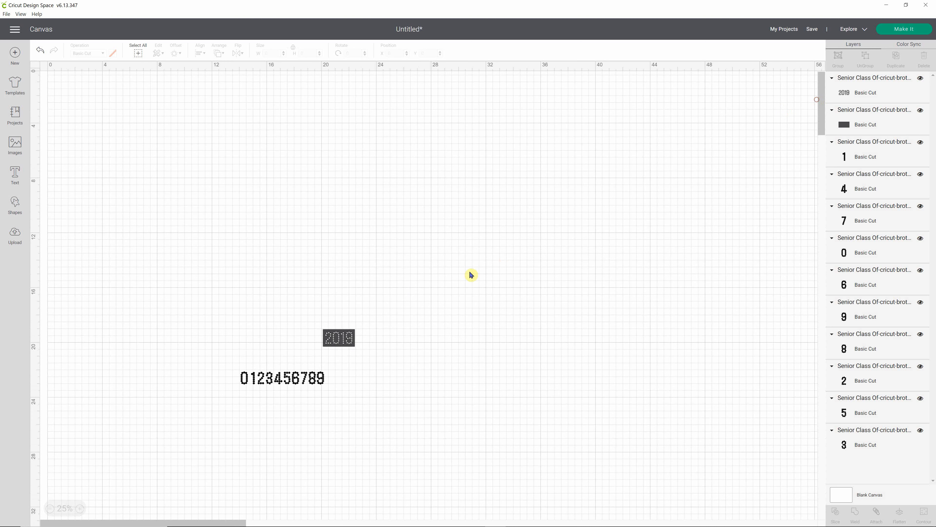
drag(403, 287, 218, 409)
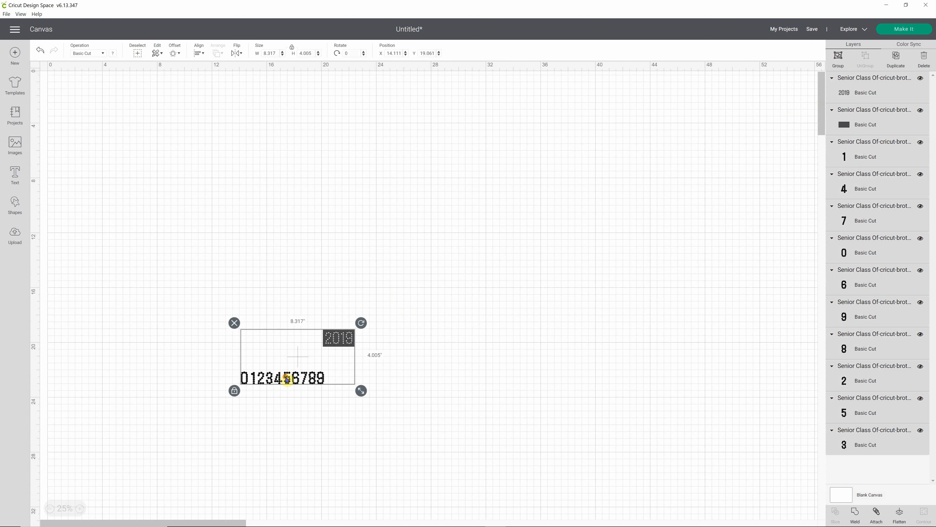
drag(287, 380, 88, 130)
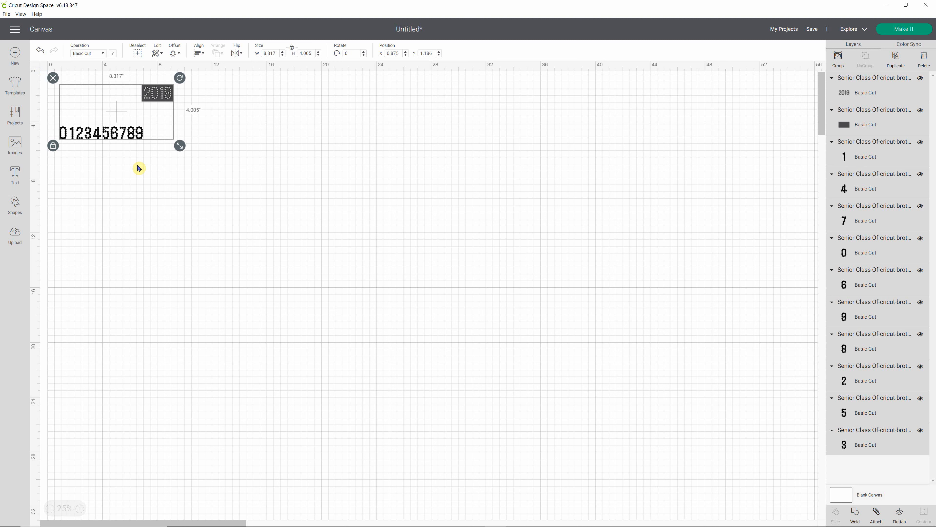
Step: Check the size of the digit 0, and delete the 2019 box and all the other digits
click(80, 509)
click(80, 510)
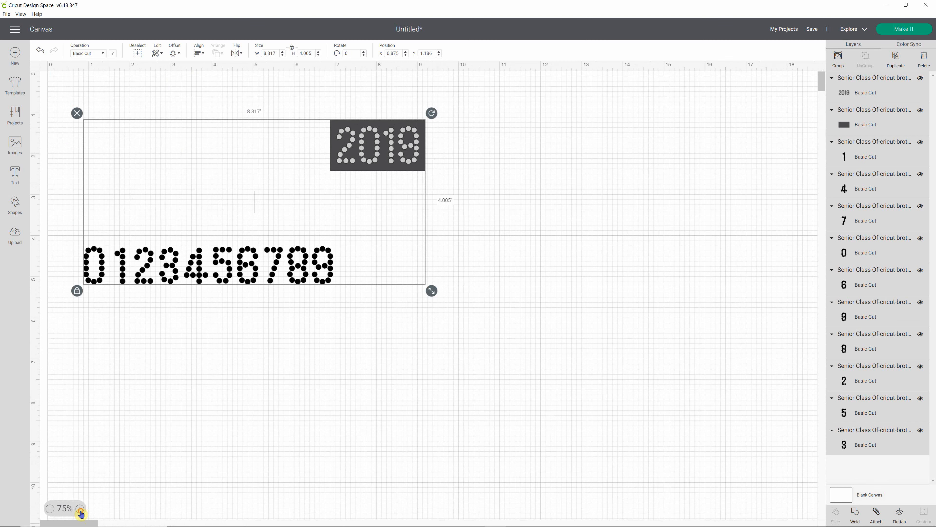
click(81, 510)
click(293, 438)
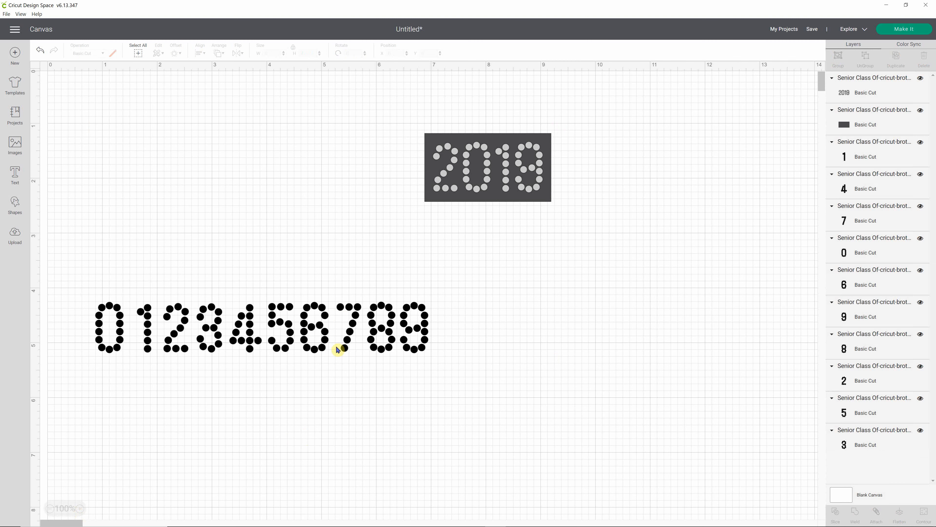
click(121, 346)
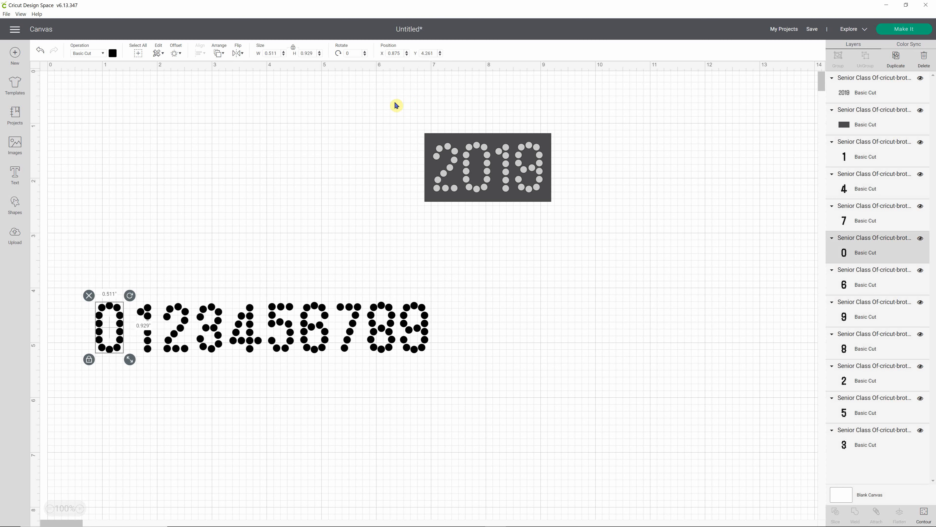
drag(616, 107, 127, 421)
key(Delete)
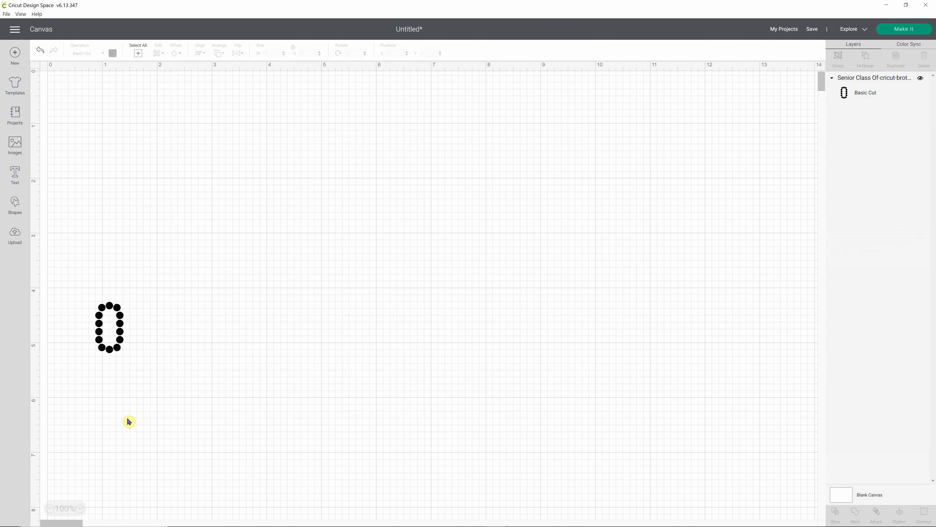
Step: Hide all contours of the digit 0 so that only a single circle is kept
drag(165, 273, 81, 375)
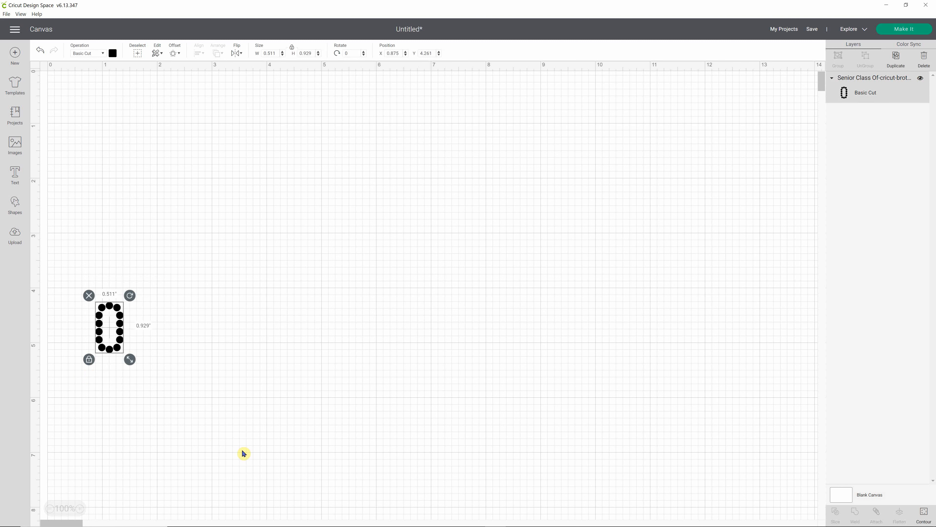
click(924, 516)
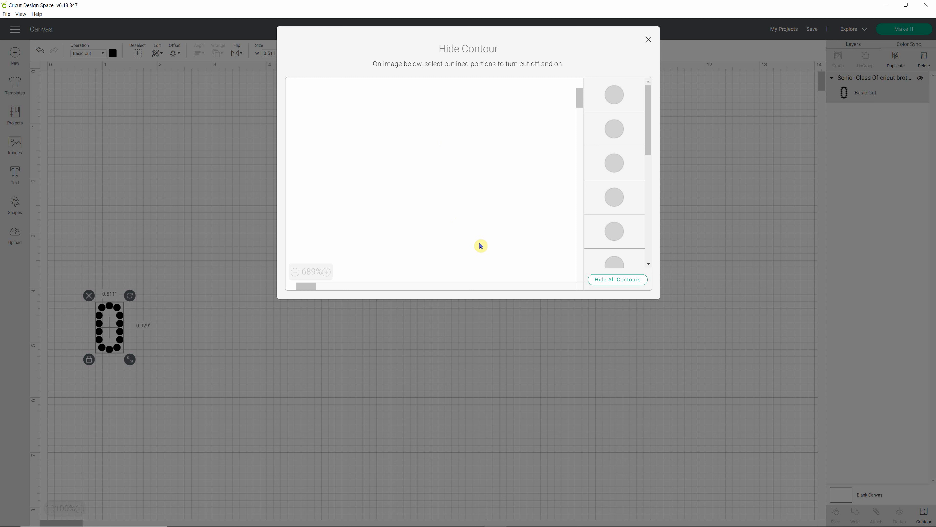
click(641, 283)
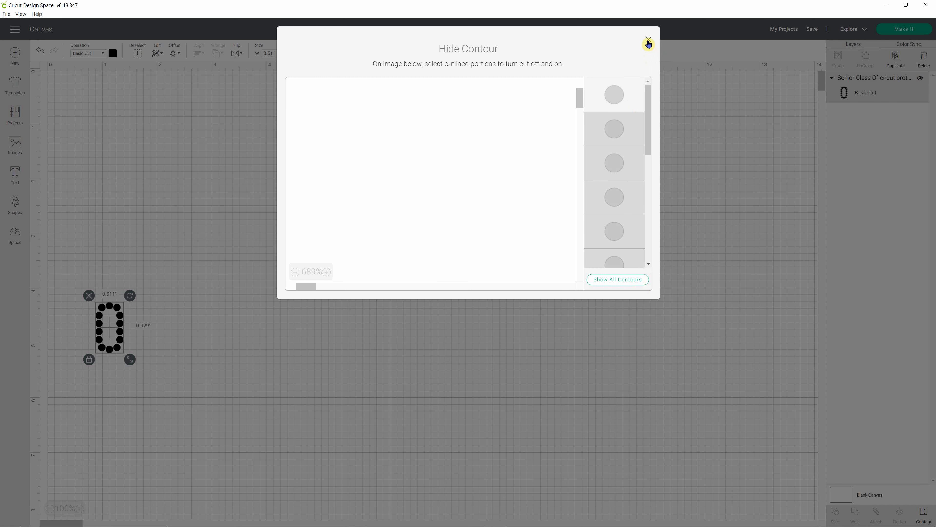
click(649, 43)
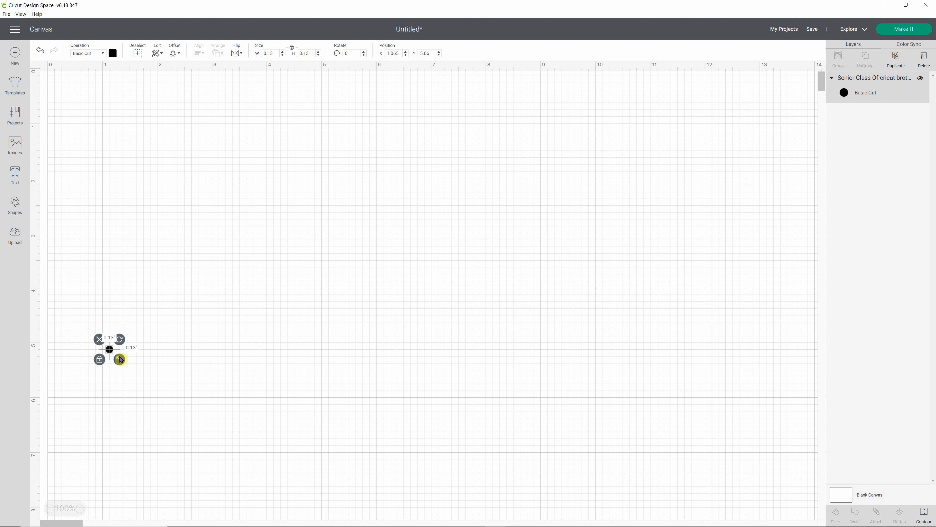
Step: Delete the single remaining circle from the canvas
click(72, 311)
drag(71, 317, 136, 373)
key(Delete)
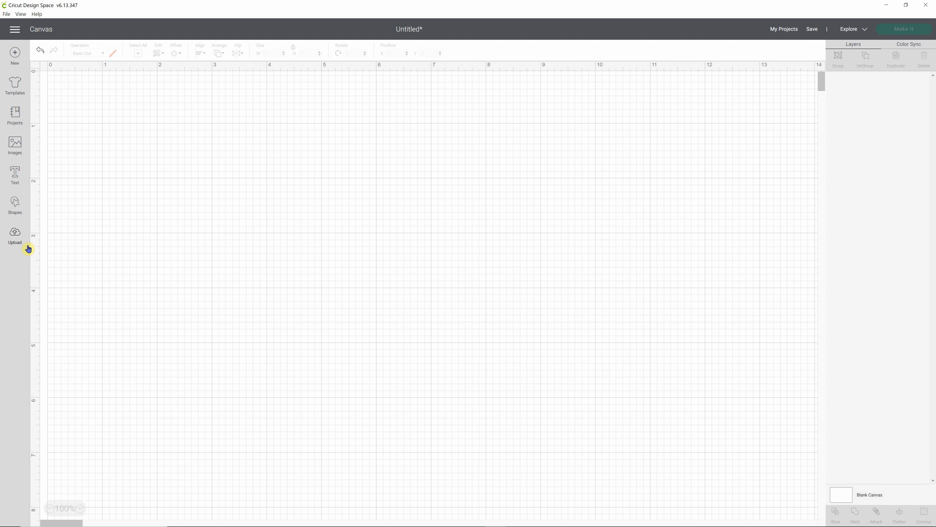
Step: Add the uploaded infinity heart template to the canvas and move it to about X 2.51, Y 2.87
click(14, 236)
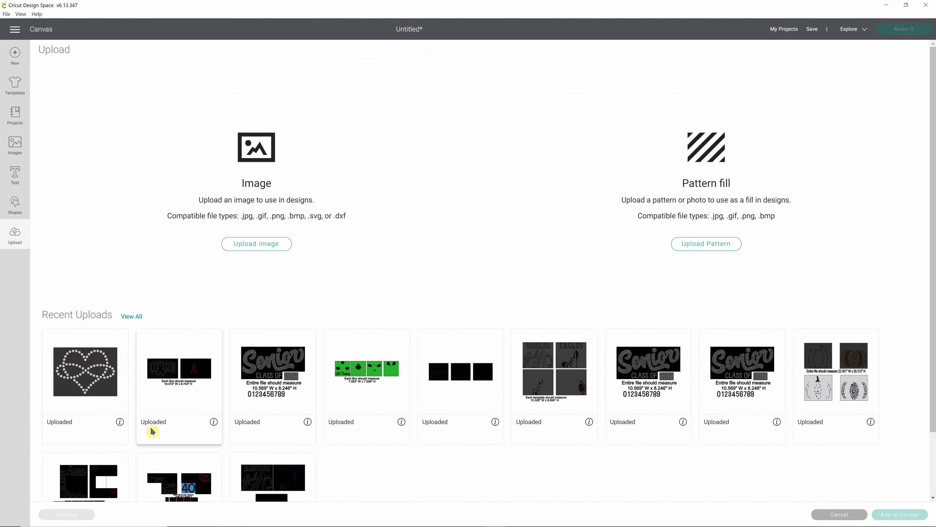
click(81, 370)
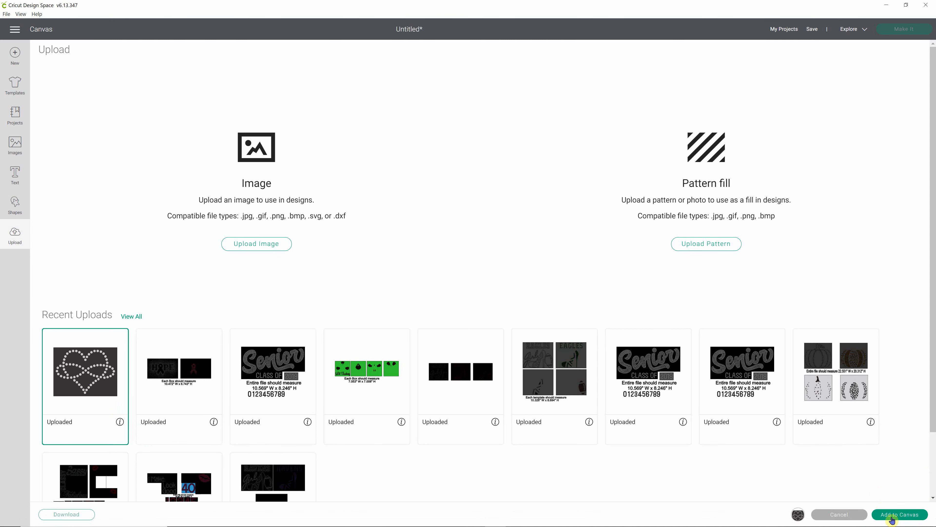
click(900, 515)
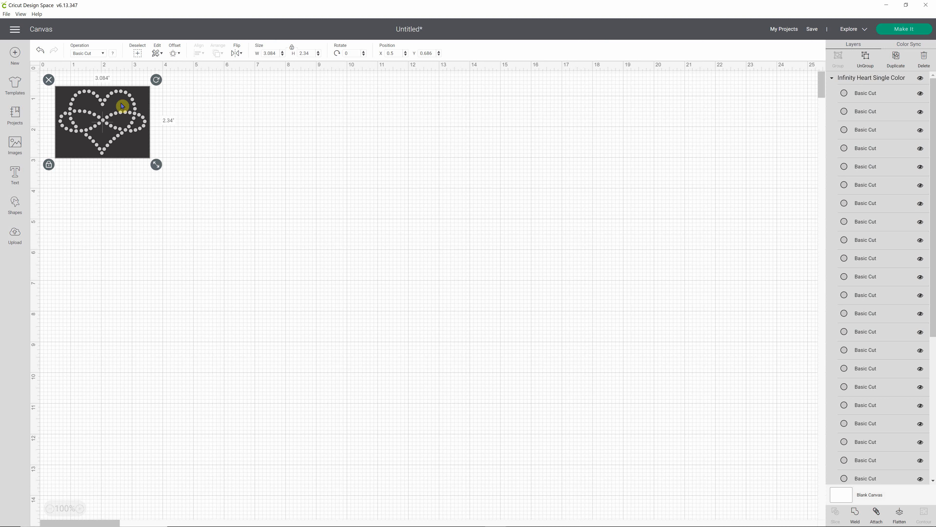
drag(123, 105, 184, 173)
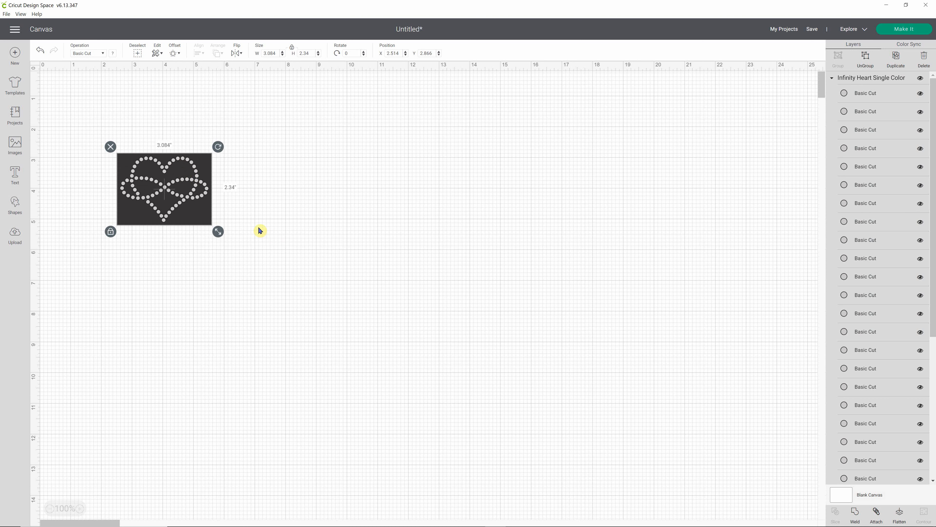
Step: Ungroup the infinity heart template and check the size of one of its rhinestone circles
click(415, 247)
click(199, 184)
click(867, 59)
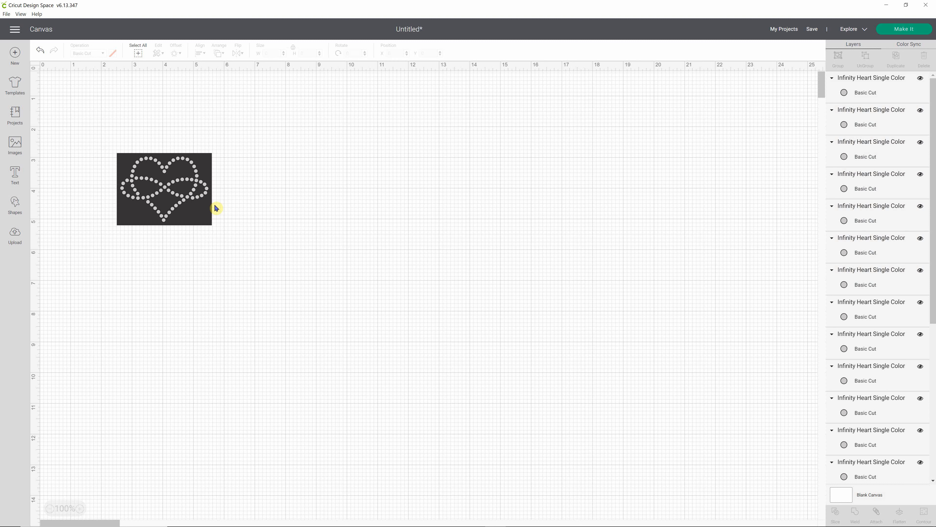
click(207, 191)
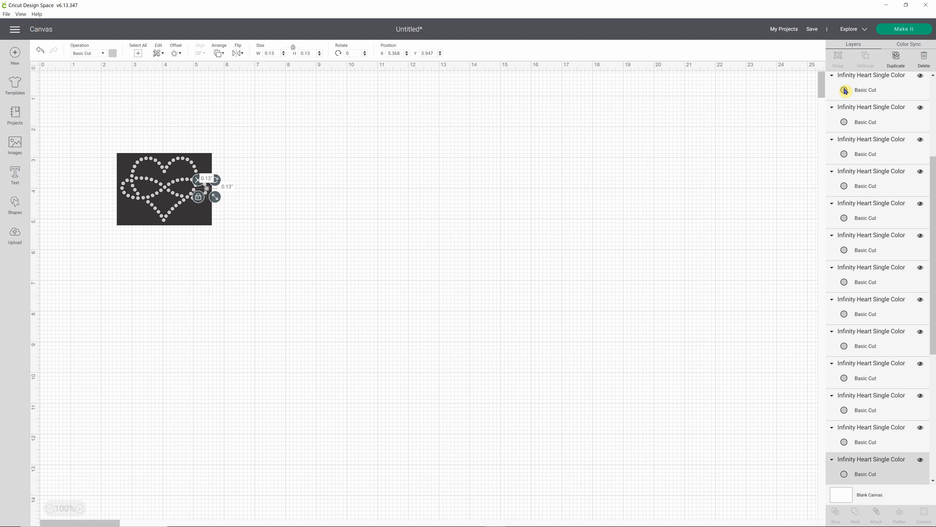
click(555, 306)
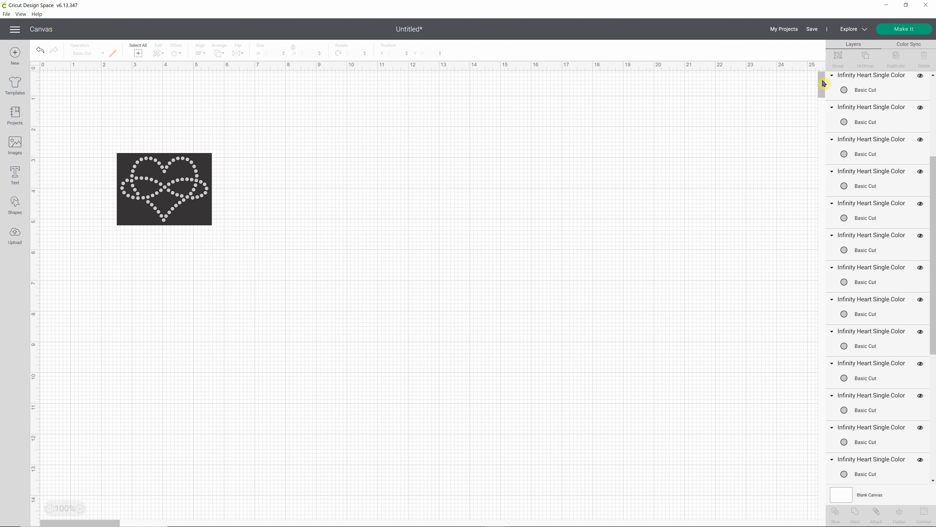
click(896, 30)
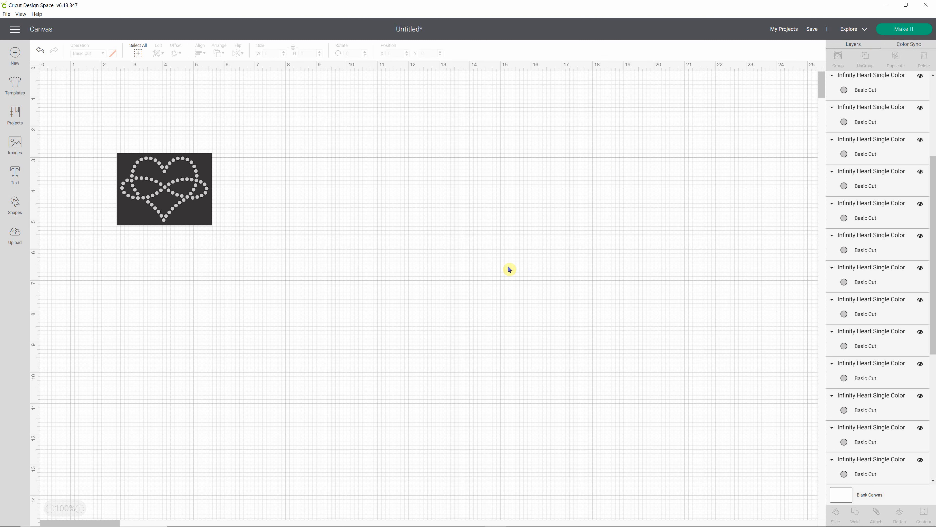
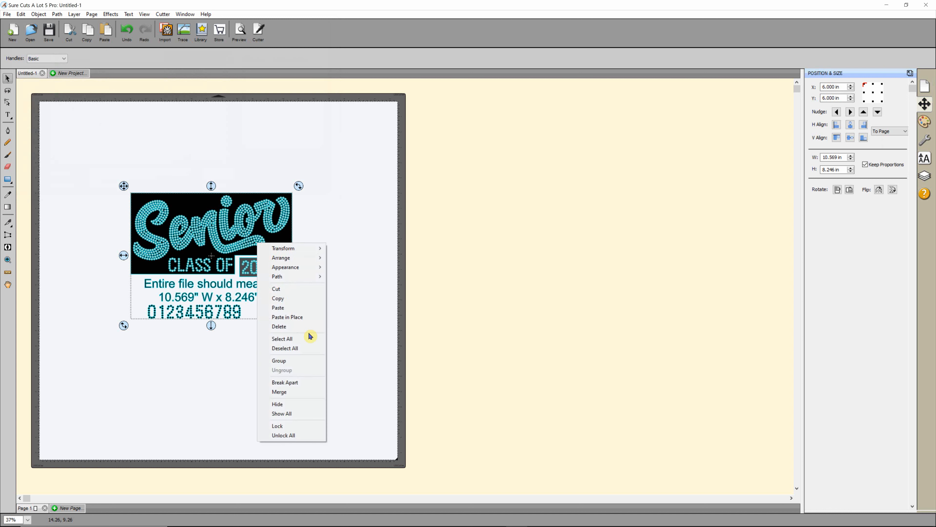
Step: Ungroup the 2019 box and digits group, and check the size of the digit 4
click(371, 306)
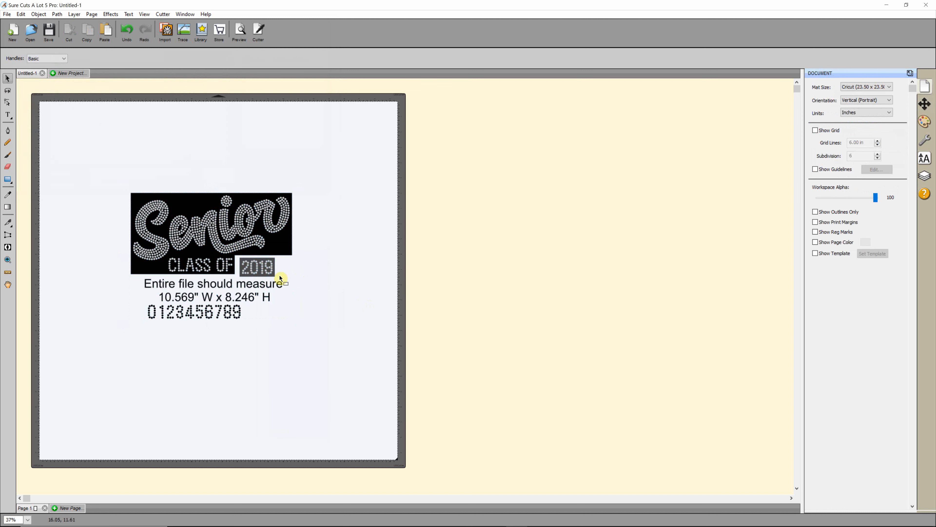
click(271, 269)
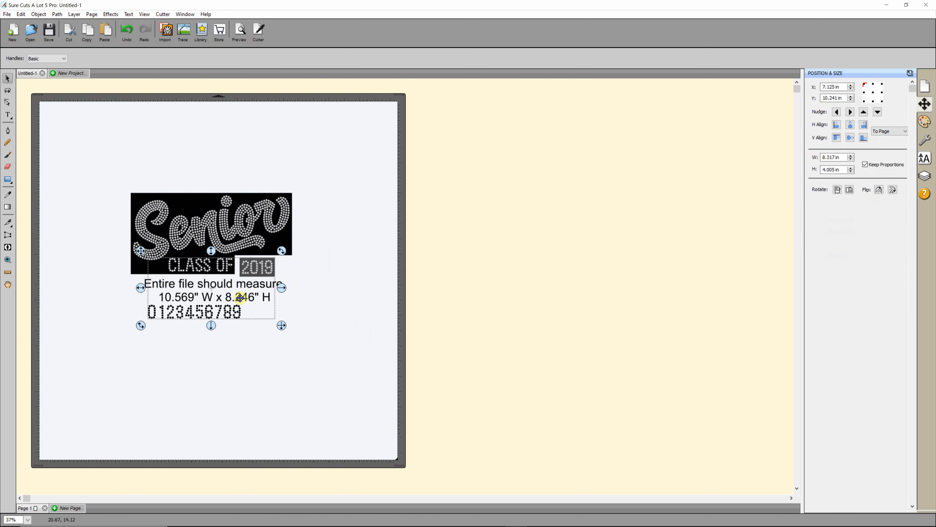
right_click(247, 276)
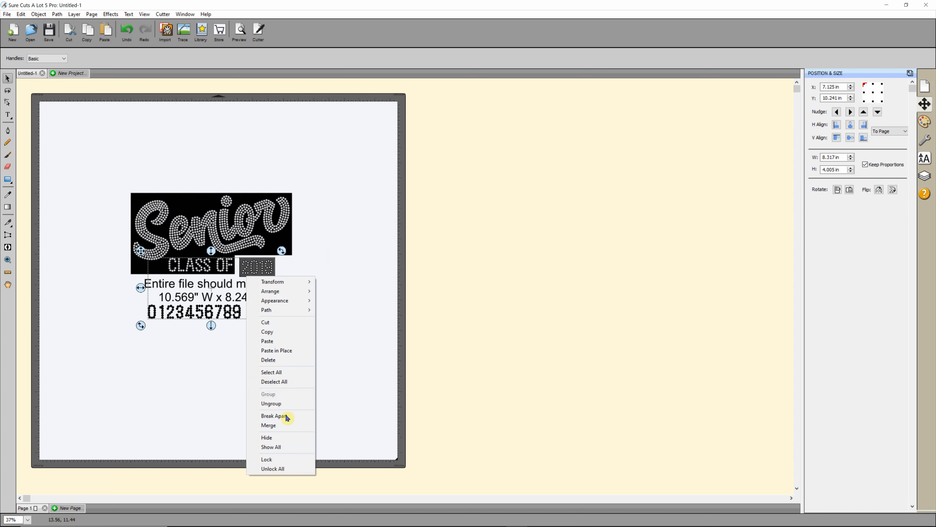
click(286, 403)
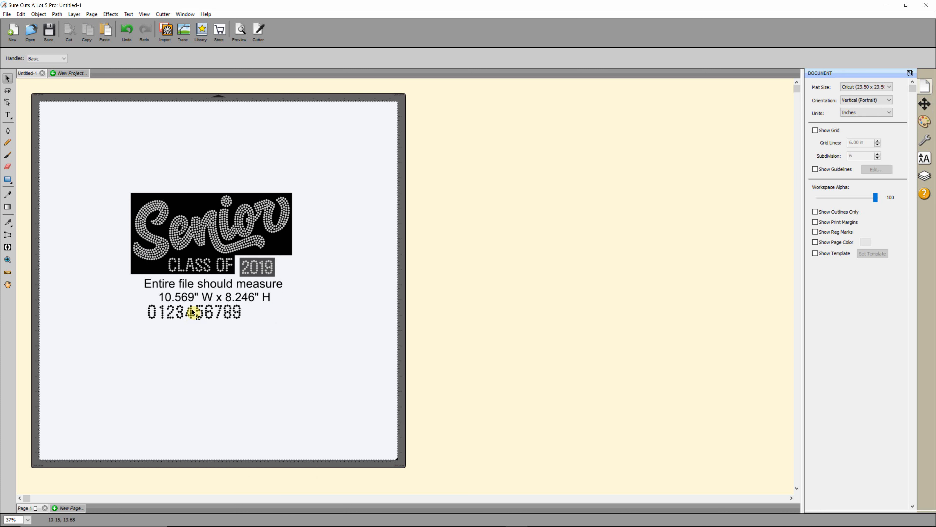
click(191, 311)
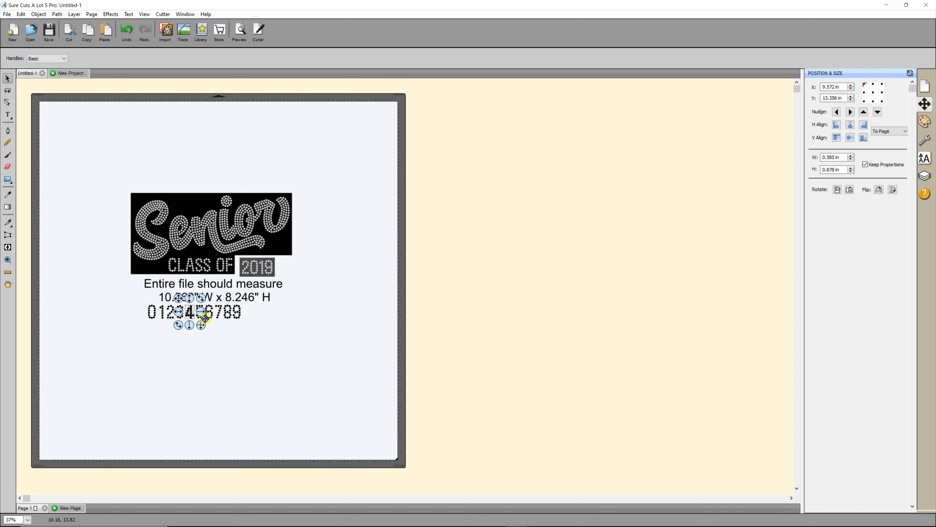
click(322, 385)
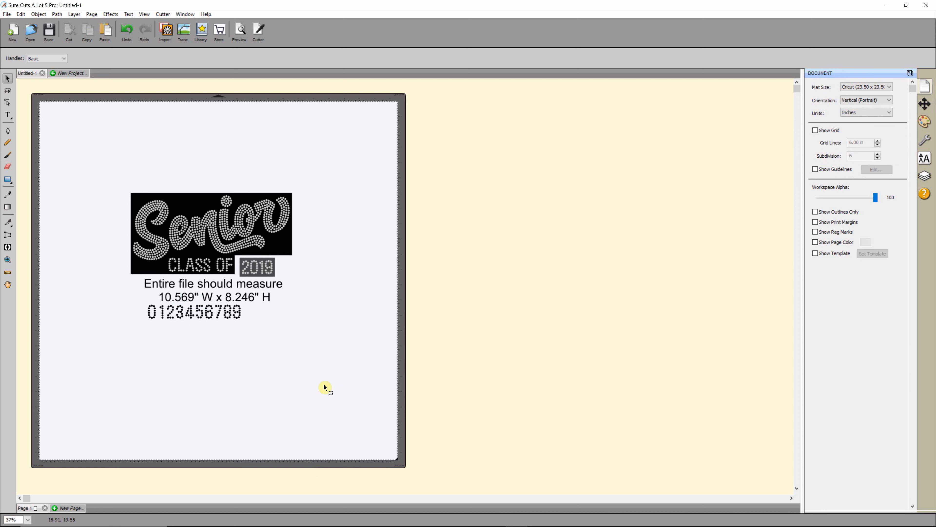
Step: Switch to Cricut Design Space and add the first Senior Class Of template from the recent uploads to the canvas
mouse_move(474, 526)
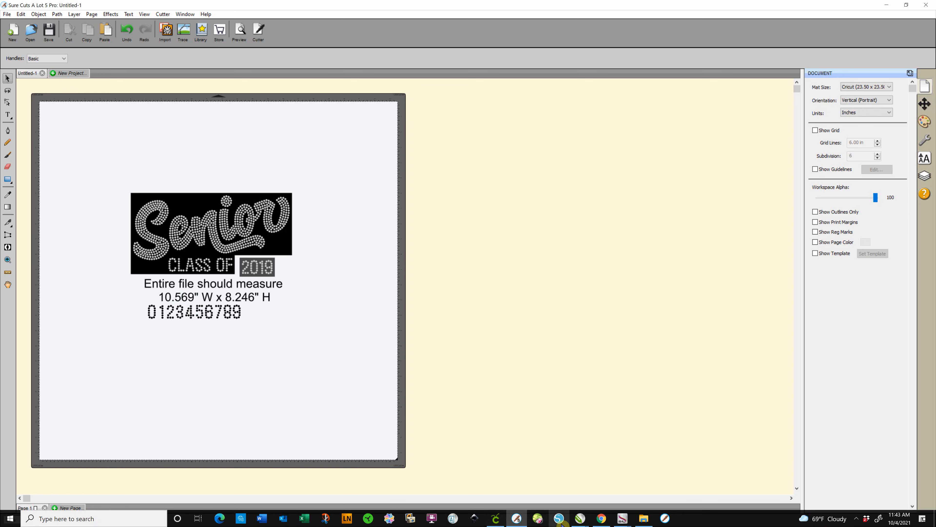
click(496, 518)
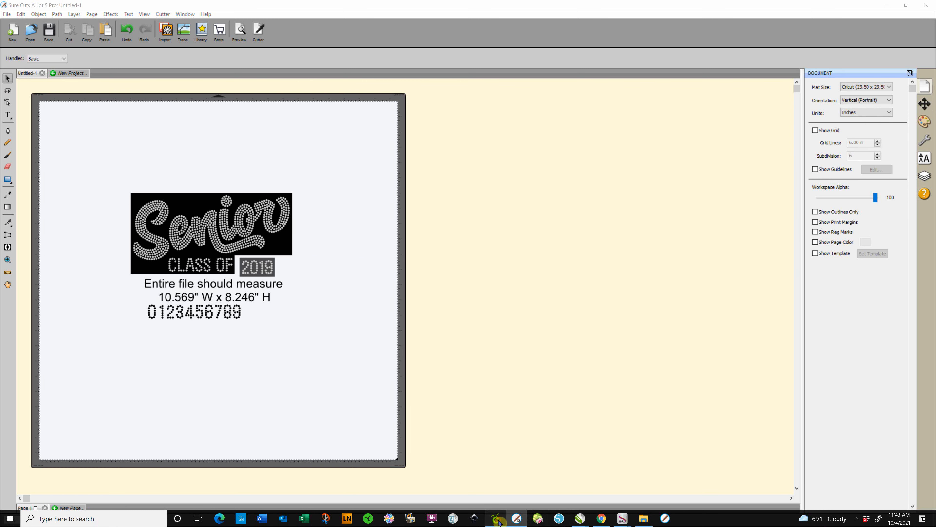
click(16, 234)
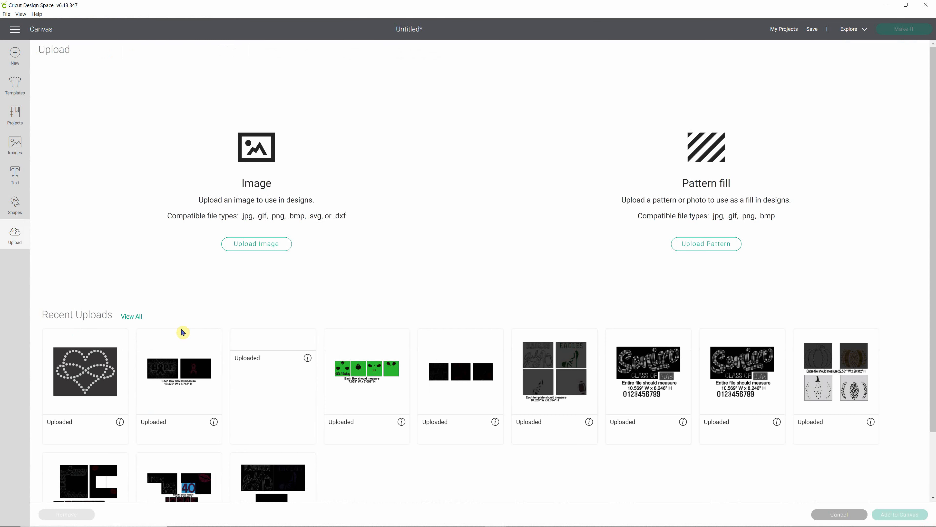
click(273, 383)
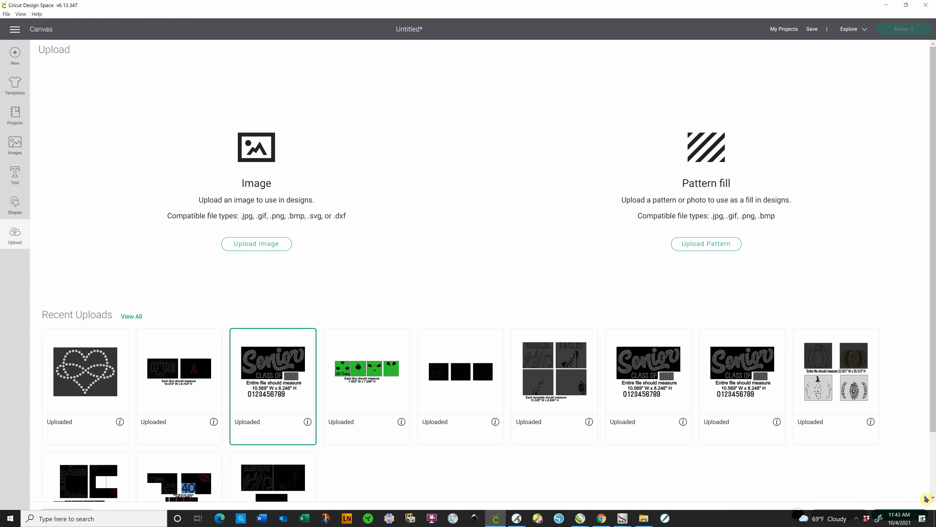
click(891, 516)
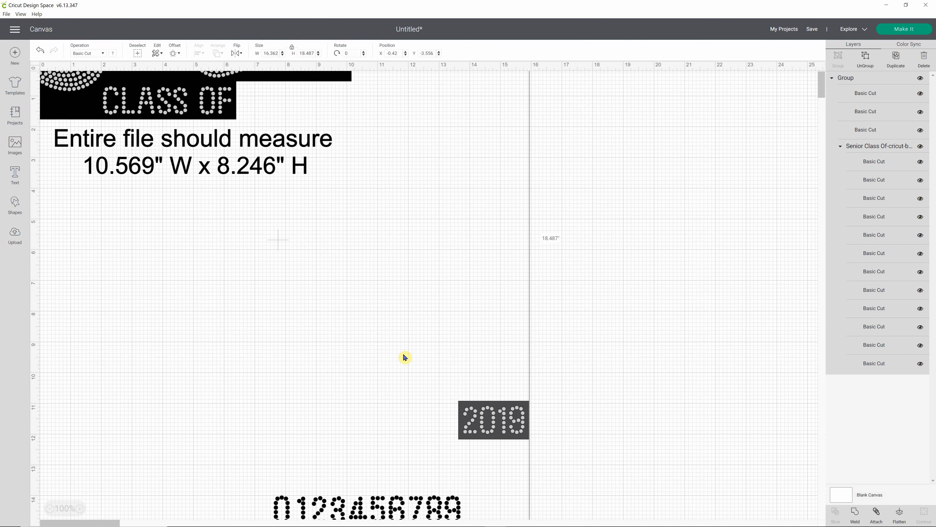
Step: Move the Senior Class Of template to about X 10.23, Y 5.85, and ungroup it
click(50, 509)
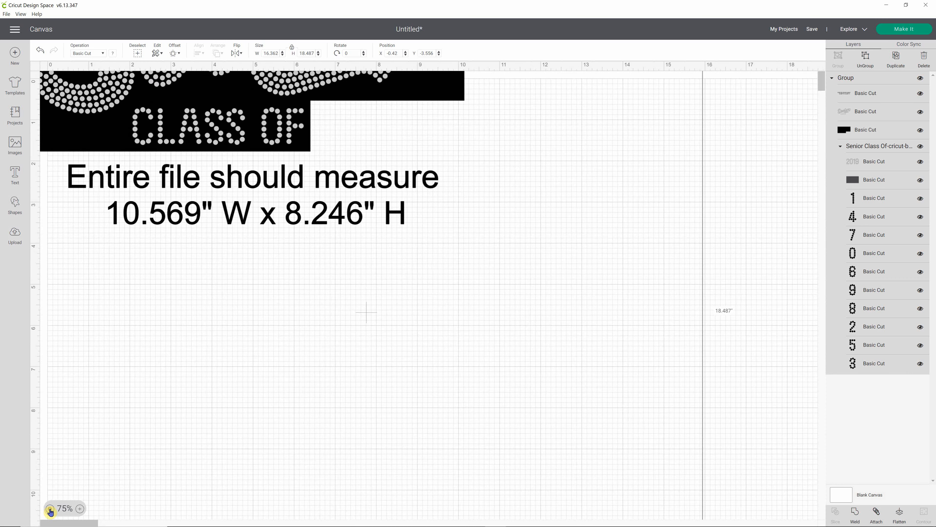
click(50, 509)
click(50, 509)
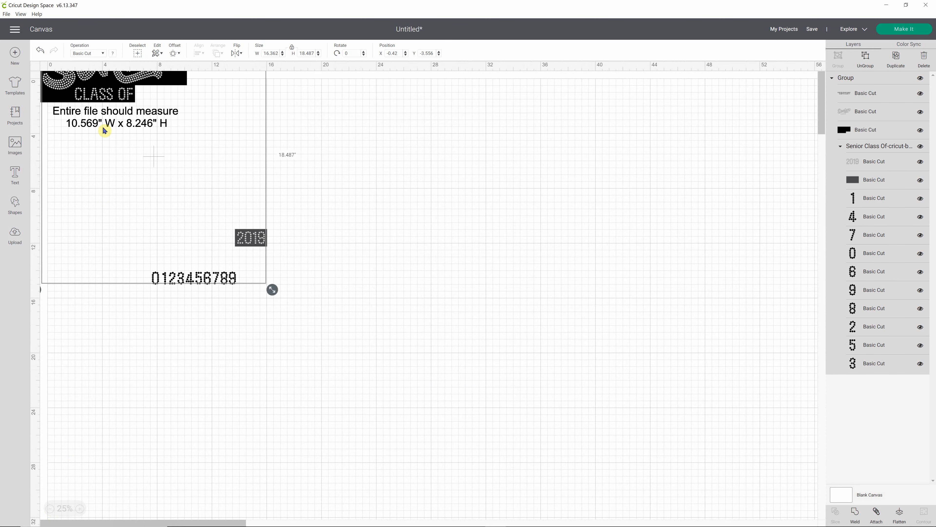
drag(142, 143, 288, 271)
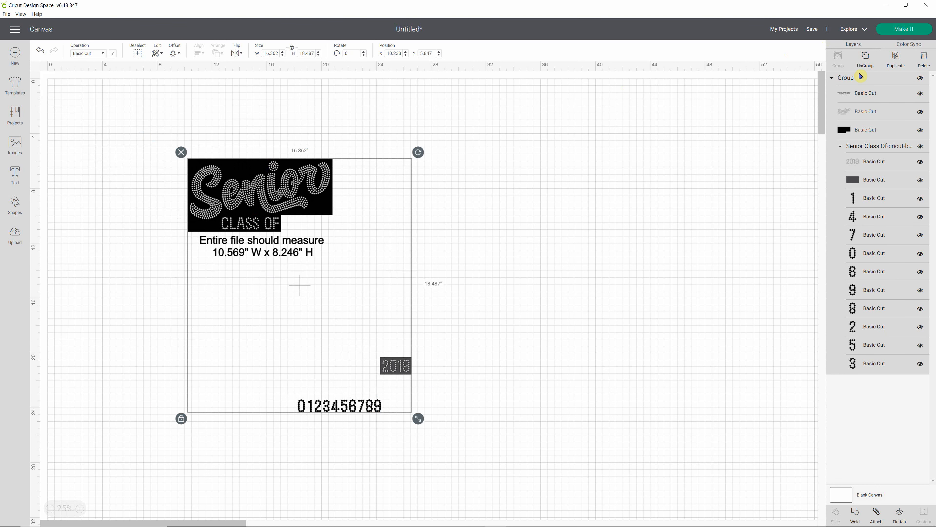
click(866, 59)
click(734, 149)
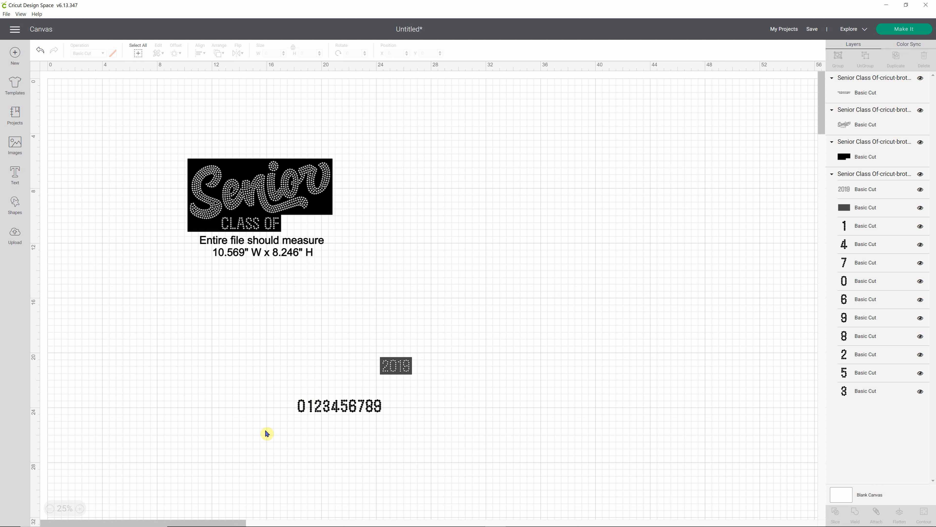
Step: Ungroup the 2019 box and row of digits, and check the size of the digit 0
drag(276, 384, 307, 425)
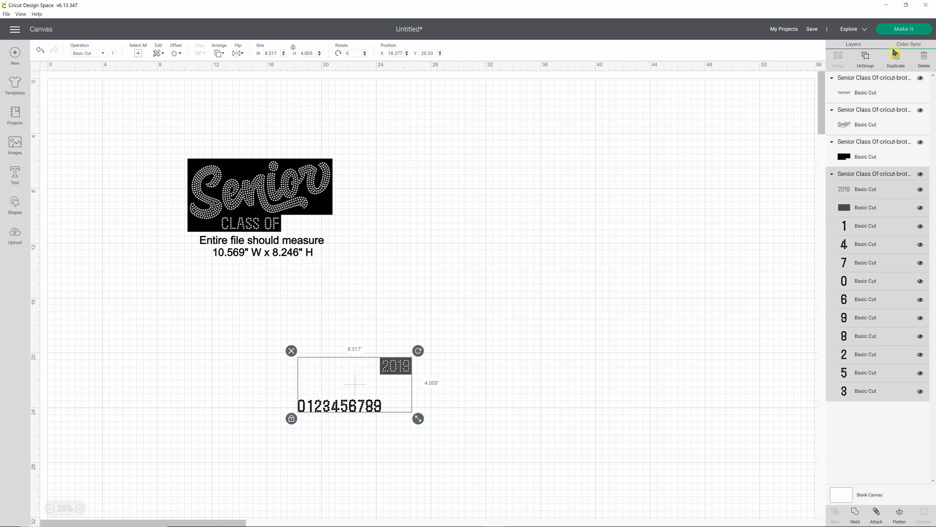
click(866, 64)
click(552, 378)
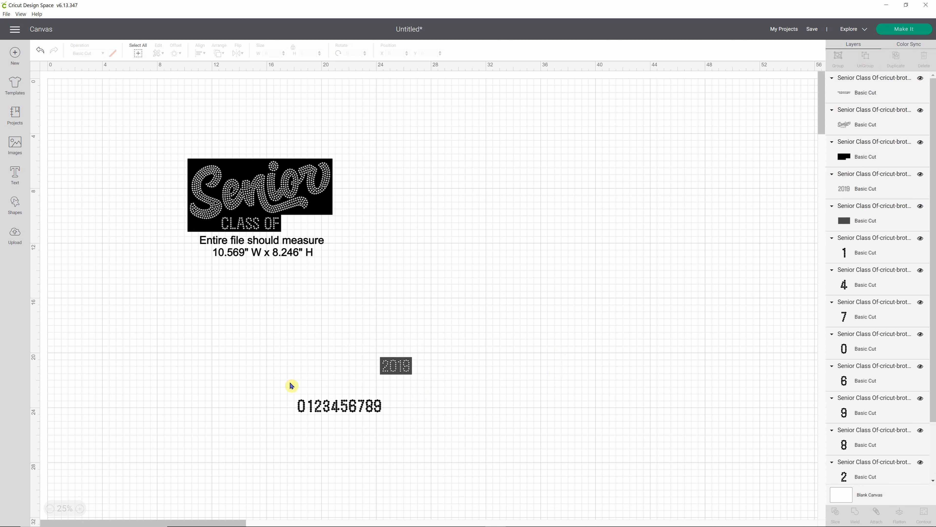
drag(289, 382, 306, 423)
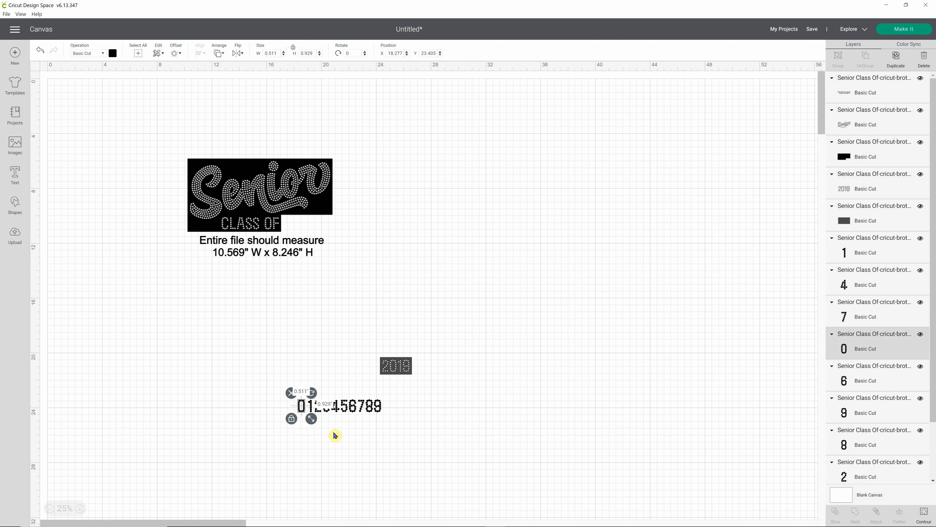
click(500, 259)
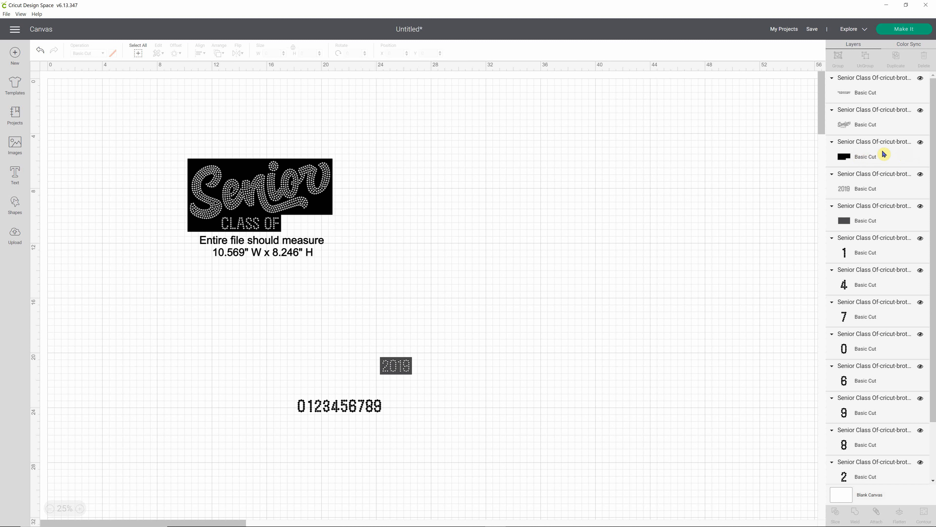
Step: Check the size of the black Senior background box, and compare it with the same box in Sure Cuts A Lot
click(843, 155)
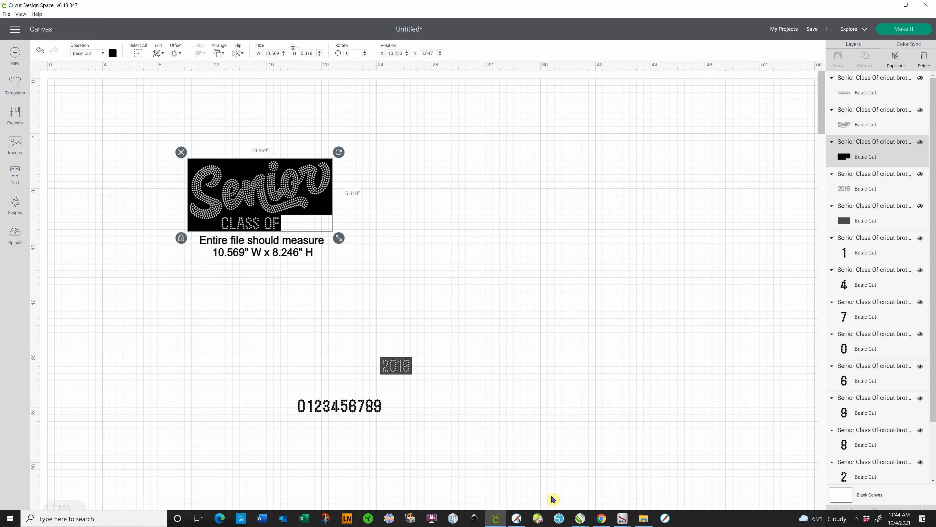
click(517, 518)
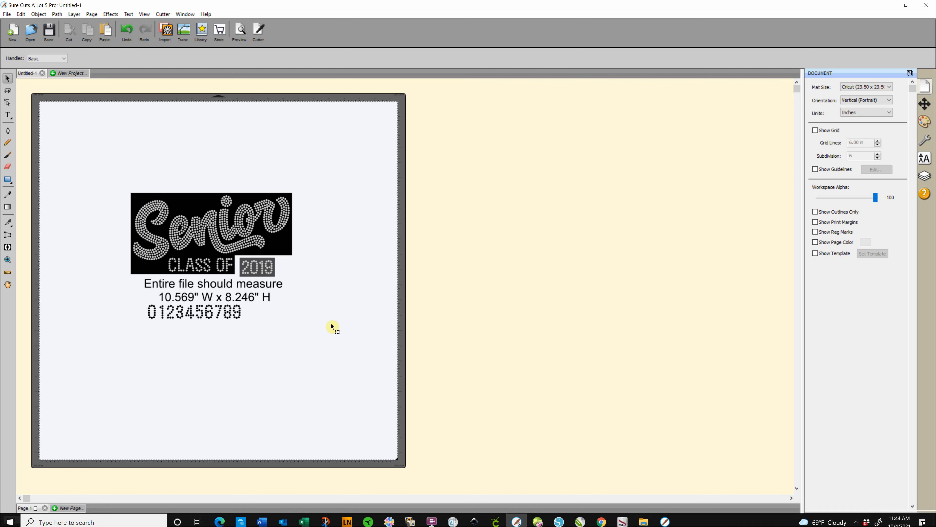
click(292, 255)
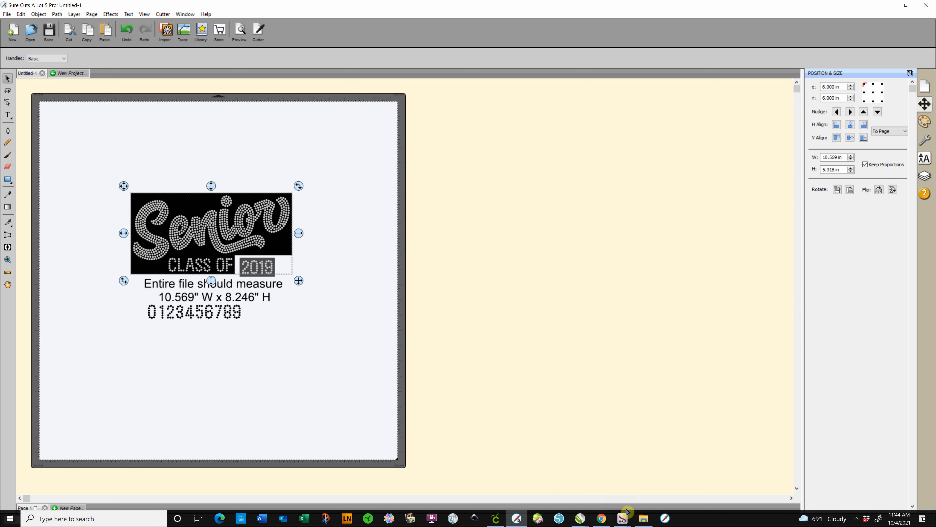
Step: Switch back to Cricut Design Space and delete all parts of the Senior Class Of template from the canvas
mouse_move(605, 523)
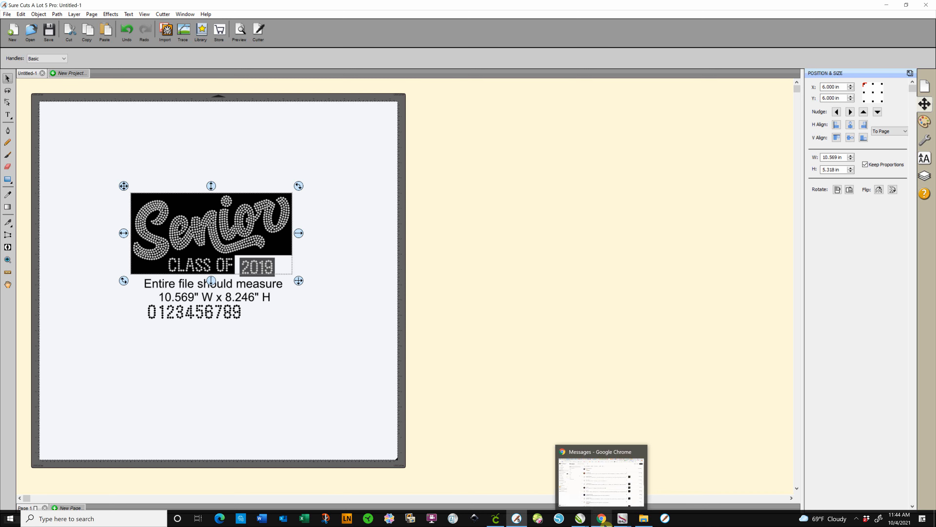
click(497, 519)
drag(140, 107, 564, 464)
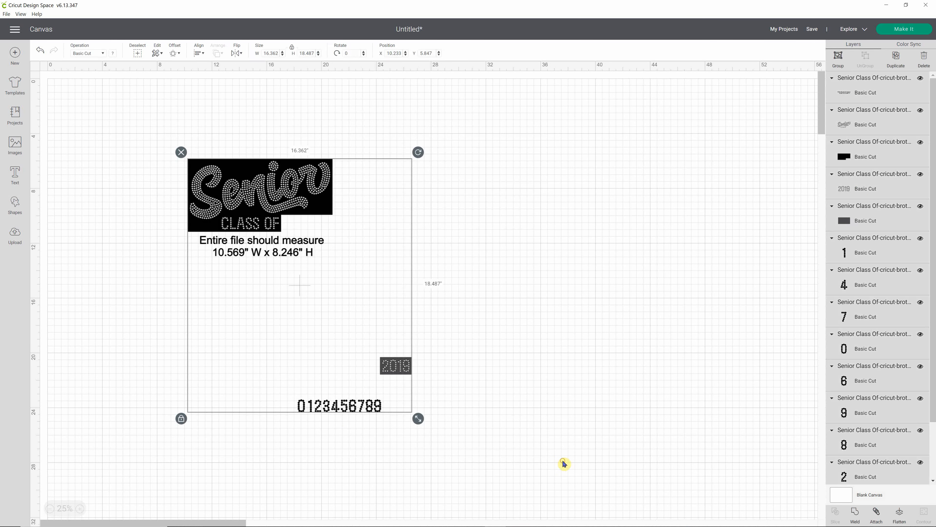
key(Delete)
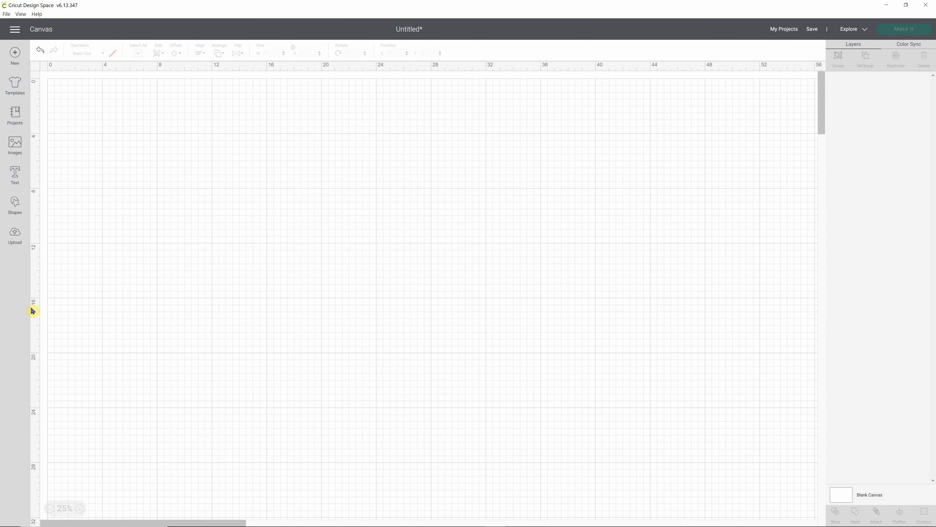
Step: Add the uploaded leopard print pumpkin template to the canvas and move it to about X 13.67, Y 8.94
click(15, 234)
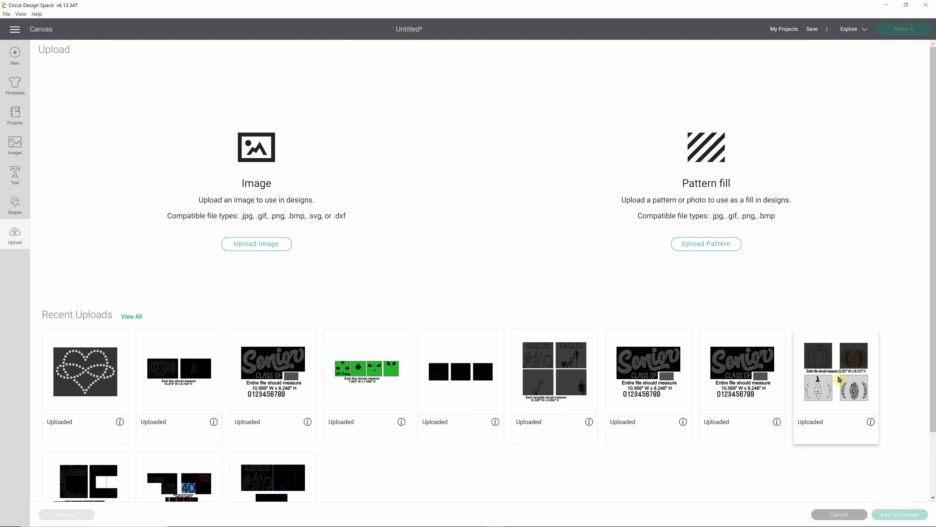
click(827, 381)
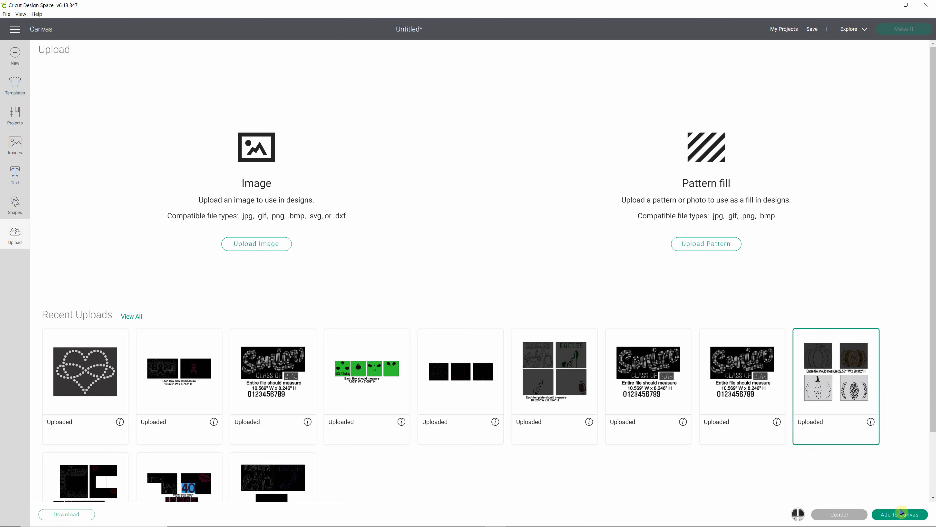
click(907, 519)
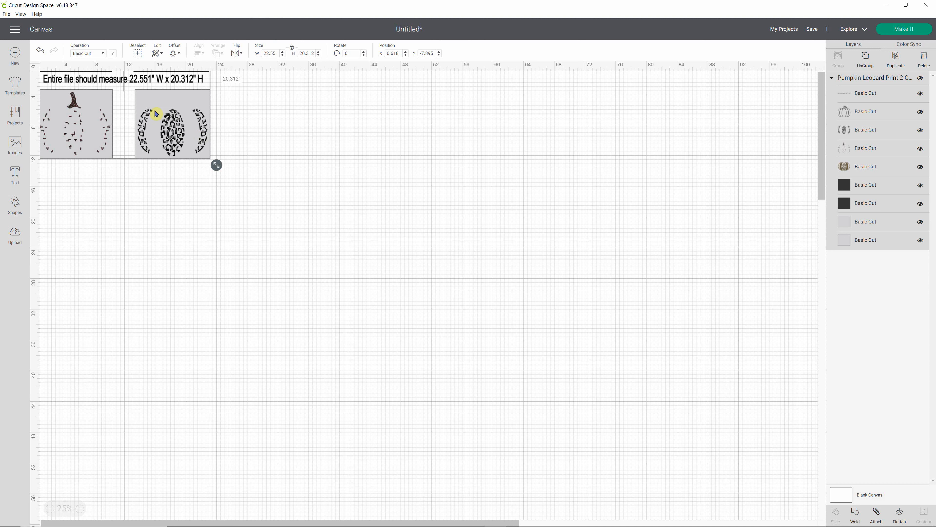
click(256, 243)
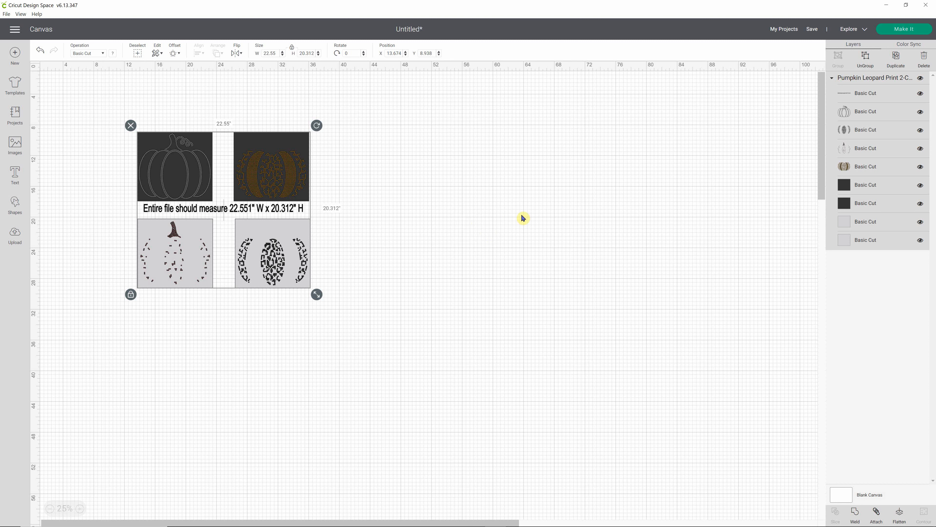
Step: Ungroup the leopard print pumpkin template into its separate boxes, designs and text
click(419, 287)
click(293, 250)
click(866, 57)
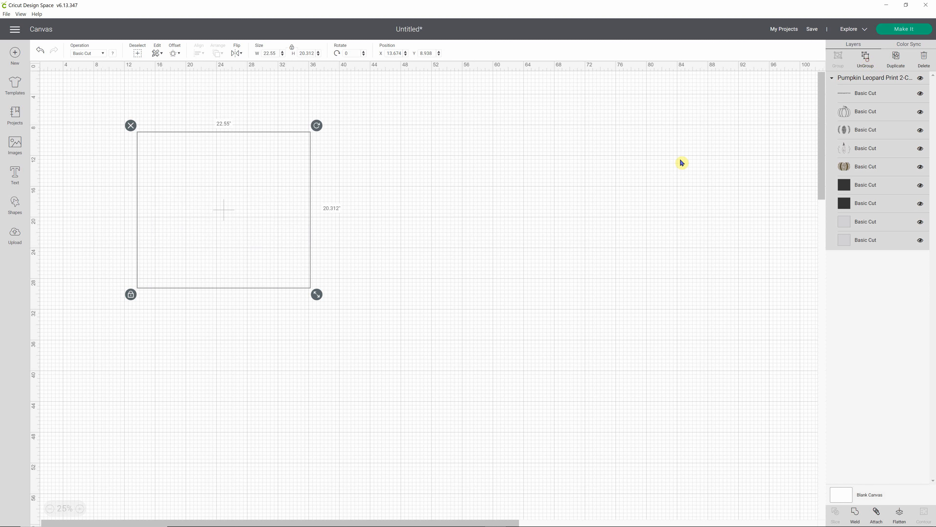
click(560, 210)
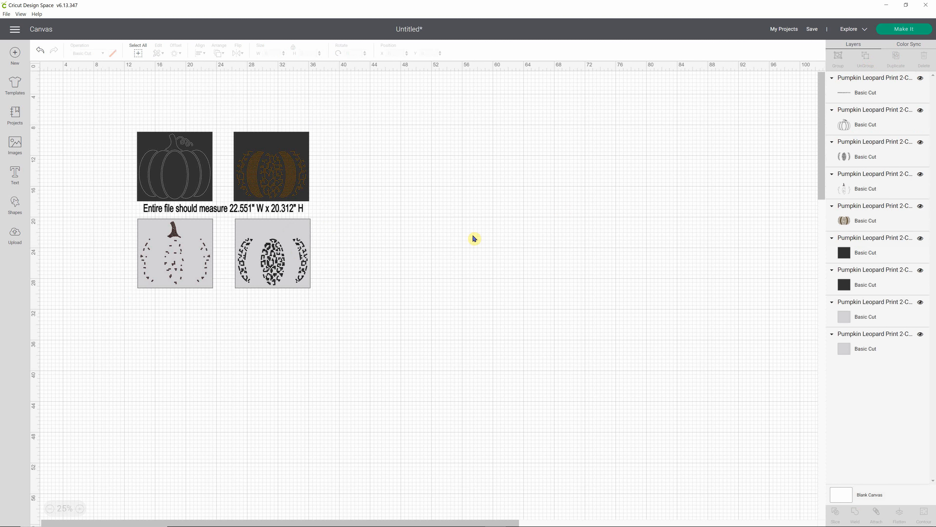